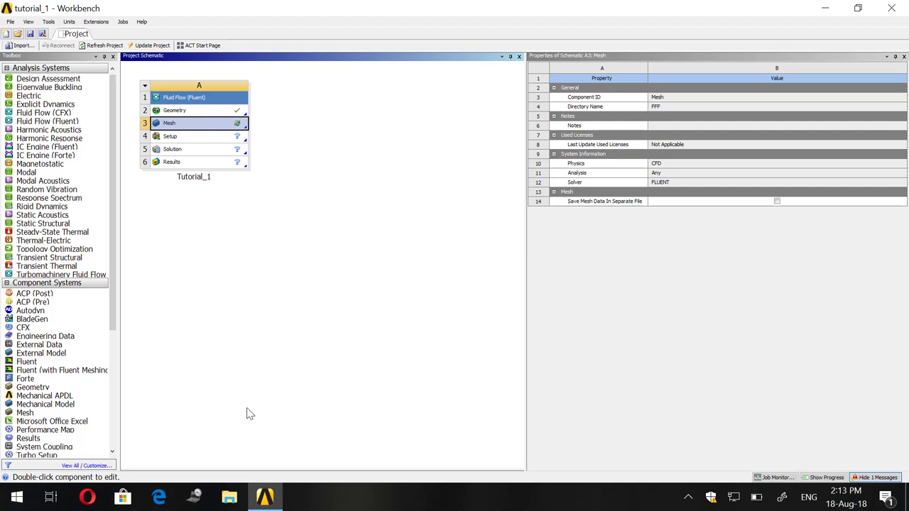
# Step: Launch ANSYS Meshing on the Tutorial_1 model and bring up the Graphics view
pyautogui.doubleClick(190, 127)
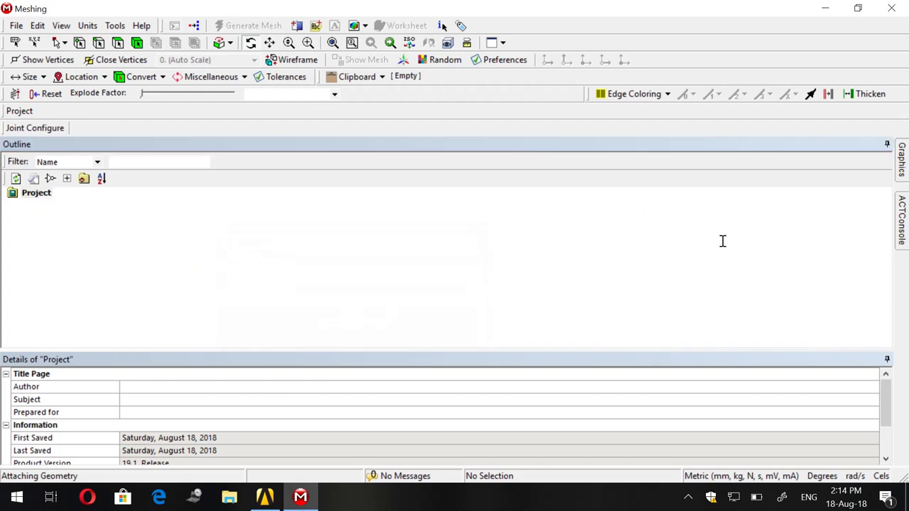
pyautogui.click(904, 162)
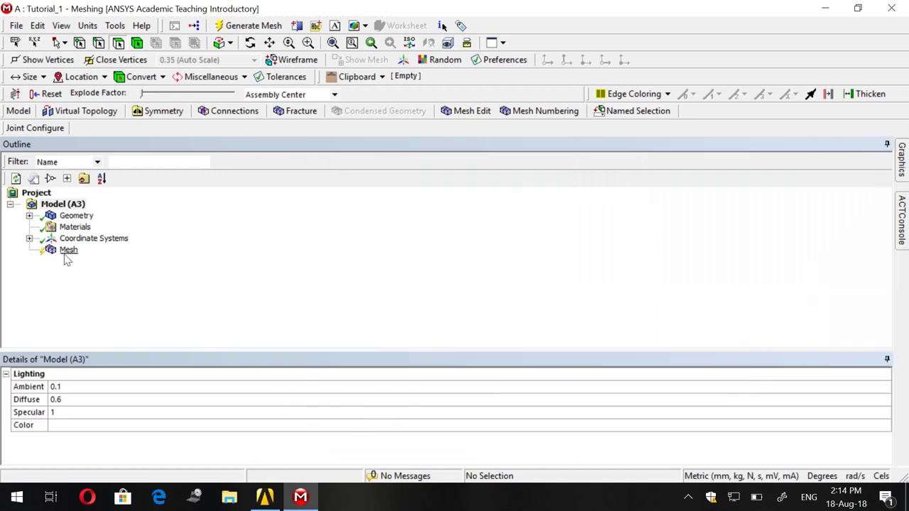
# Step: Generate a default CFD mesh on the coiled pipe from the Mesh branch
pyautogui.click(67, 251)
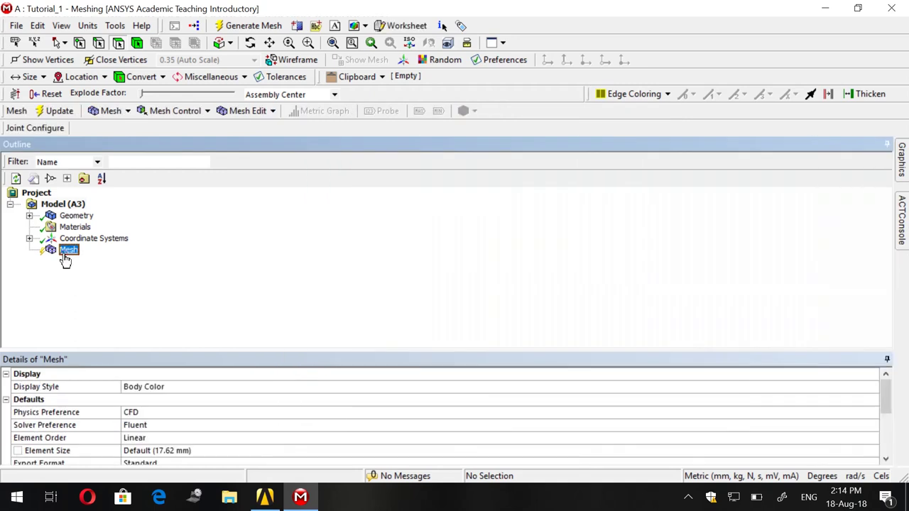
pyautogui.click(250, 25)
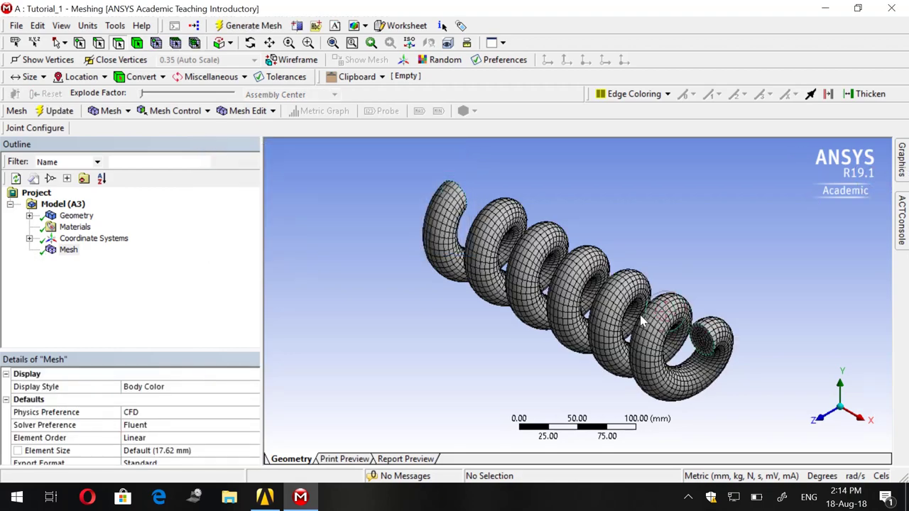
pyautogui.scroll(3, 631, 340)
pyautogui.scroll(-2, 634, 348)
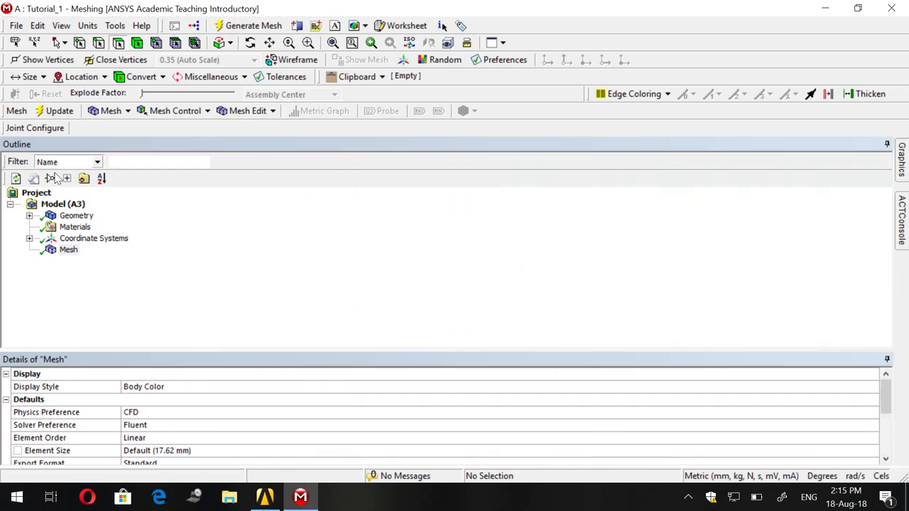
pyautogui.scroll(-3, 86, 433)
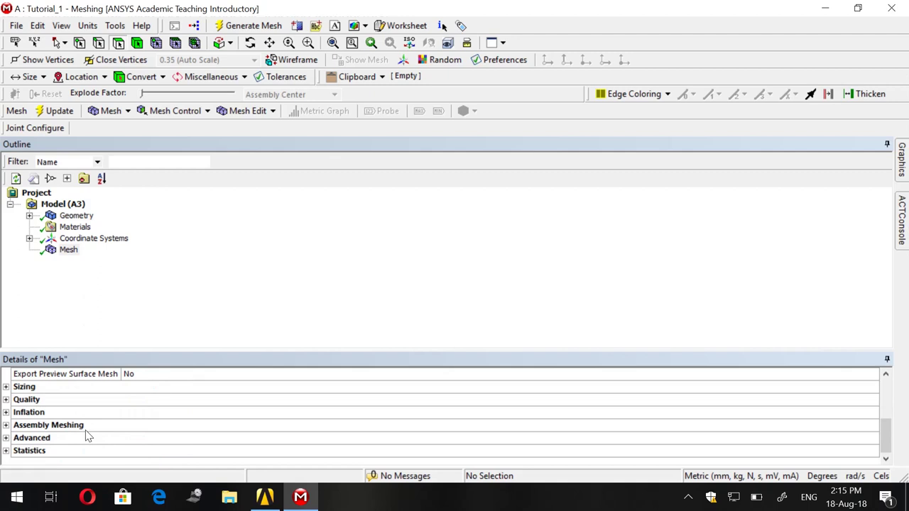
pyautogui.scroll(3, 86, 435)
pyautogui.scroll(2, 87, 398)
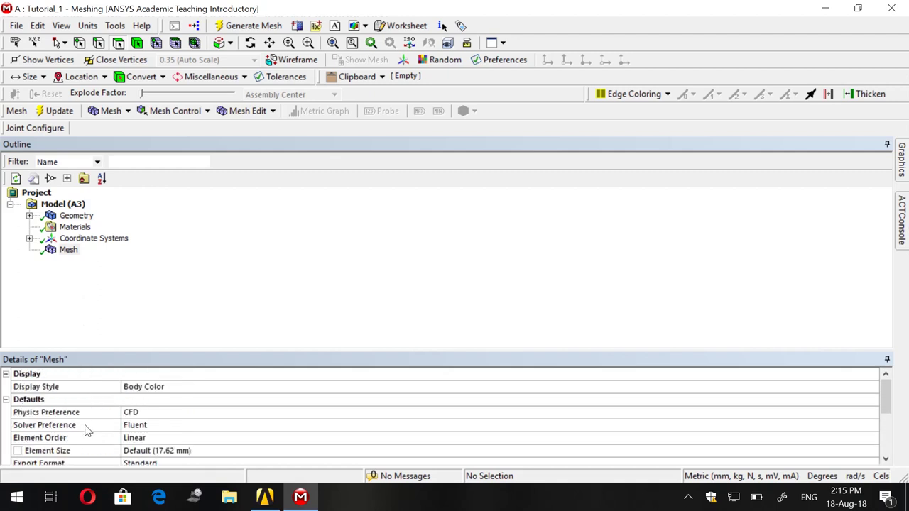
pyautogui.scroll(-3, 87, 431)
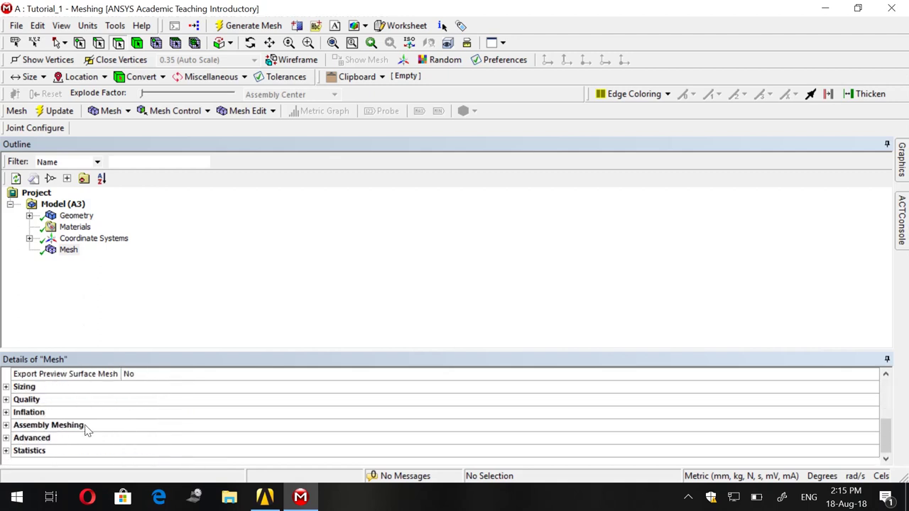
pyautogui.scroll(5, 87, 429)
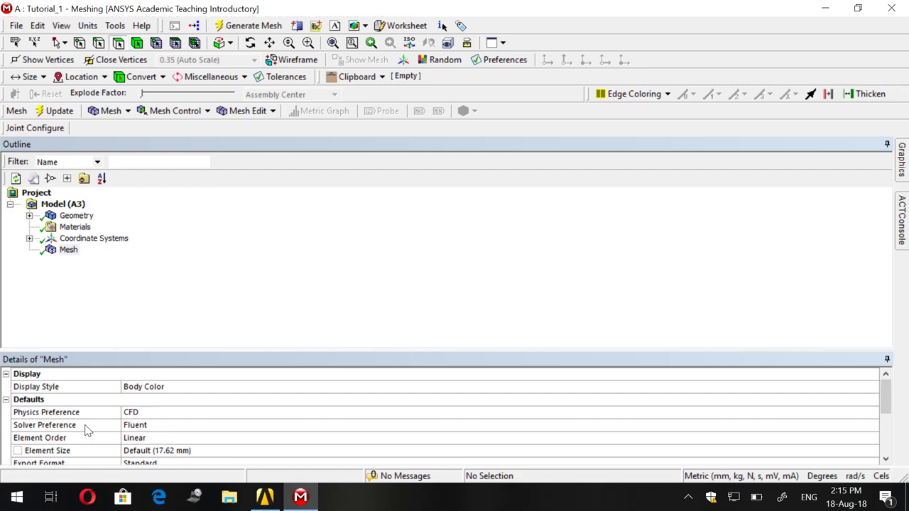
pyautogui.scroll(-5, 86, 430)
pyautogui.click(901, 174)
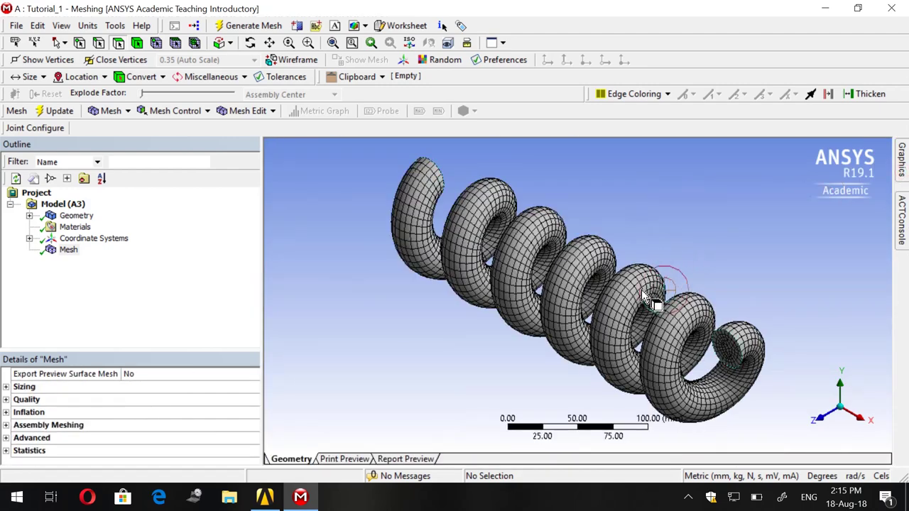
pyautogui.scroll(2, 762, 374)
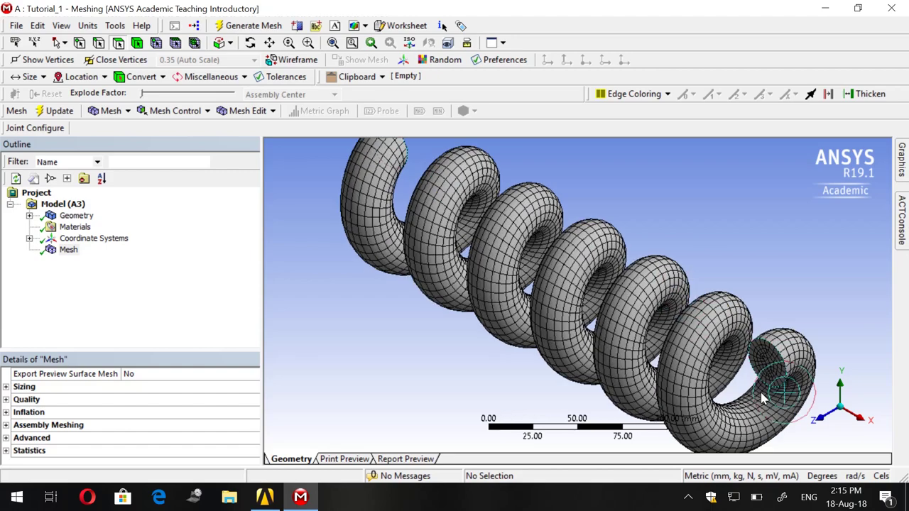
pyautogui.scroll(1, 763, 374)
pyautogui.scroll(2, 762, 374)
pyautogui.moveTo(762, 374); pyautogui.dragTo(771, 370)
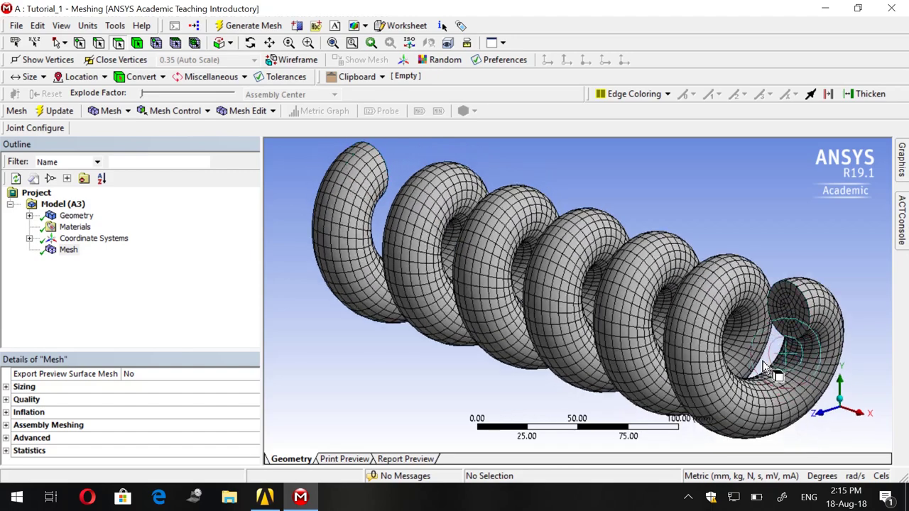
pyautogui.moveTo(766, 334); pyautogui.dragTo(753, 349)
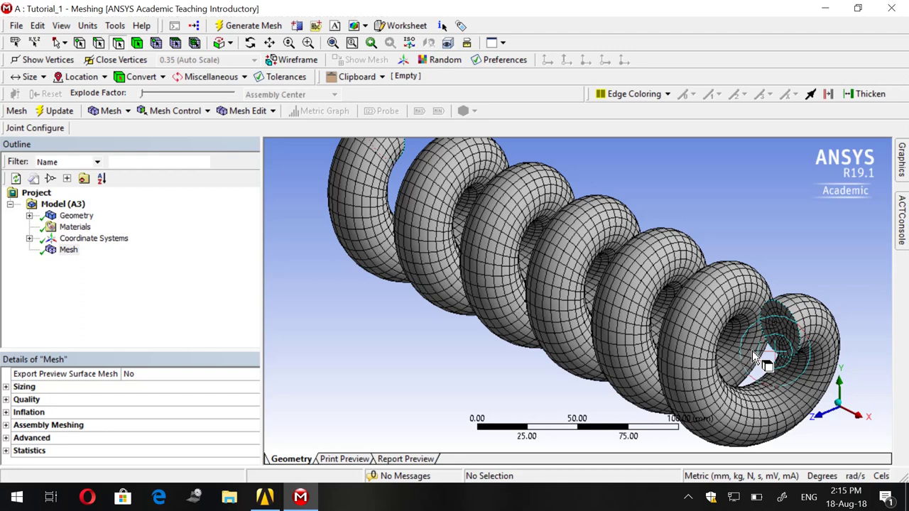
pyautogui.scroll(-1, 714, 302)
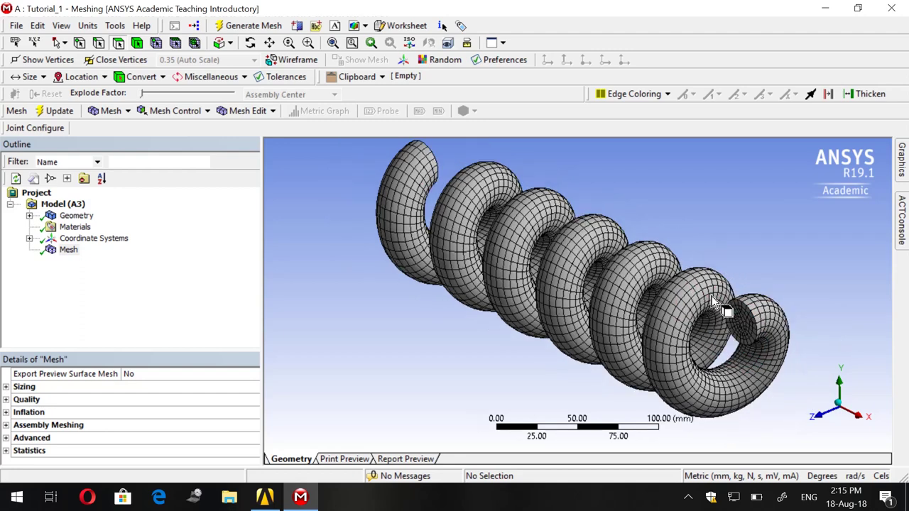
pyautogui.scroll(1, 714, 301)
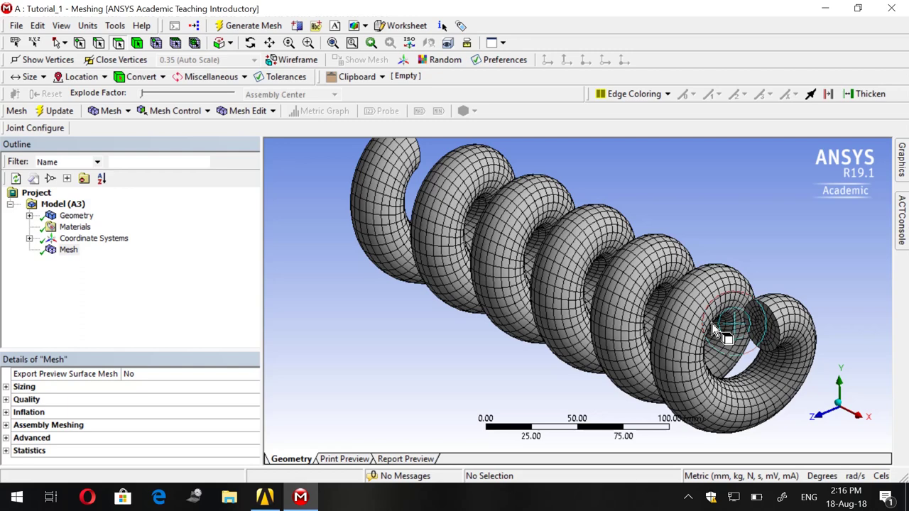
# Step: Add a Sizing control scoped to the helical pipe body
pyautogui.click(111, 111)
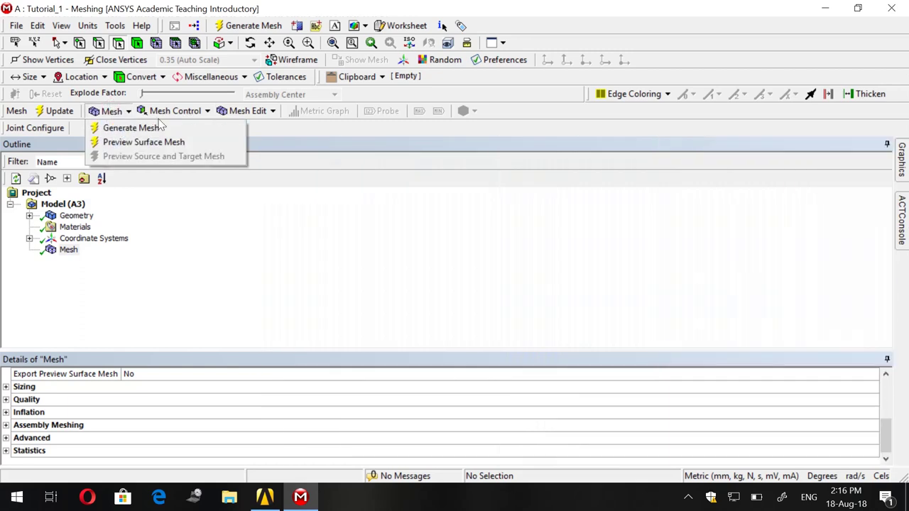
pyautogui.click(162, 114)
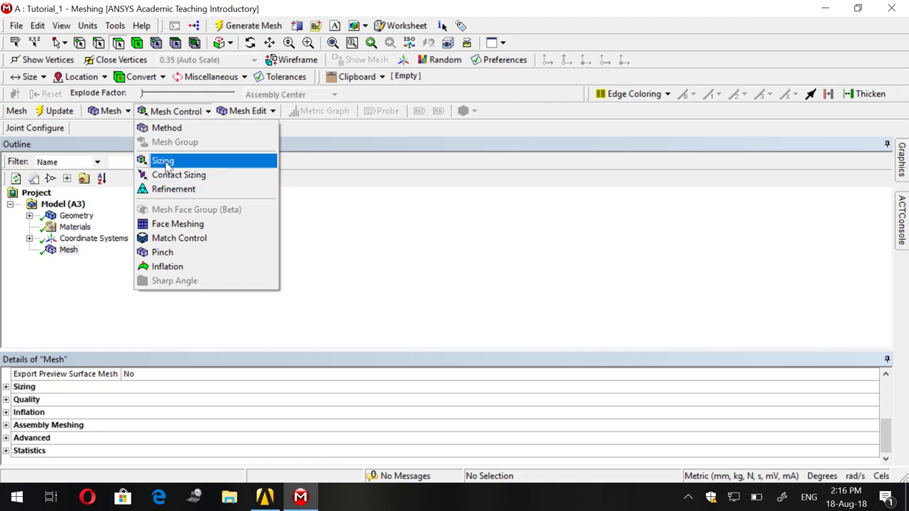
pyautogui.click(168, 162)
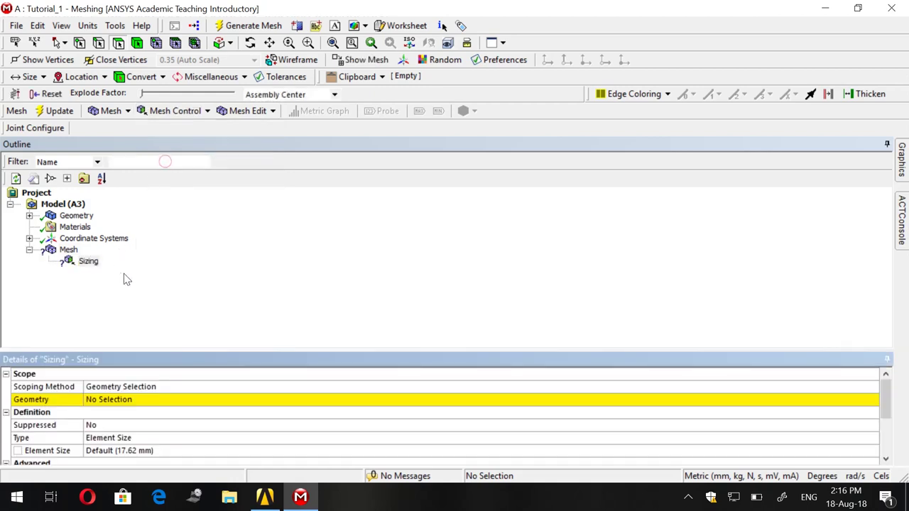
pyautogui.click(124, 401)
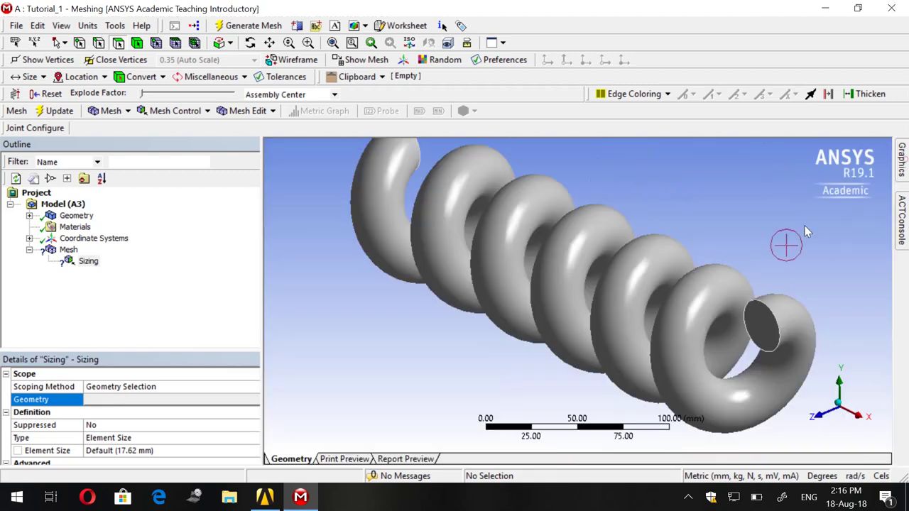
pyautogui.moveTo(807, 231); pyautogui.dragTo(682, 284, button='middle')
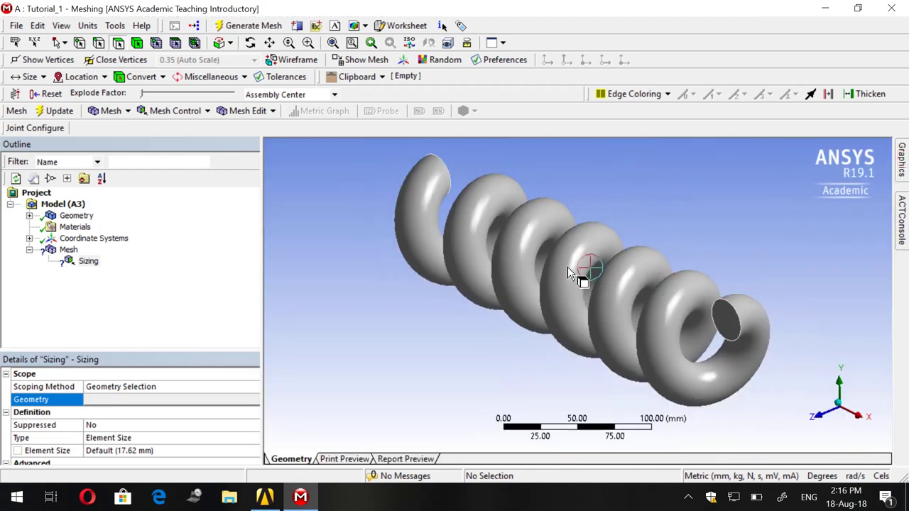
pyautogui.click(137, 42)
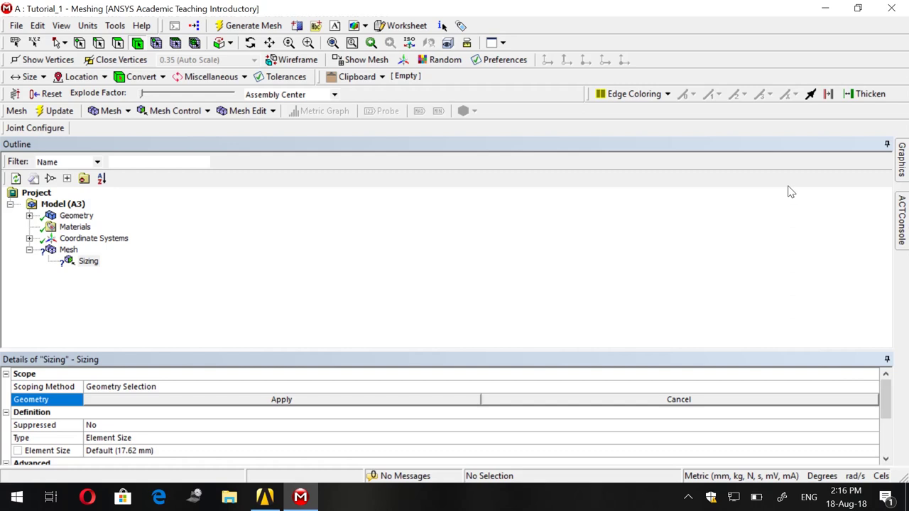
pyautogui.click(902, 221)
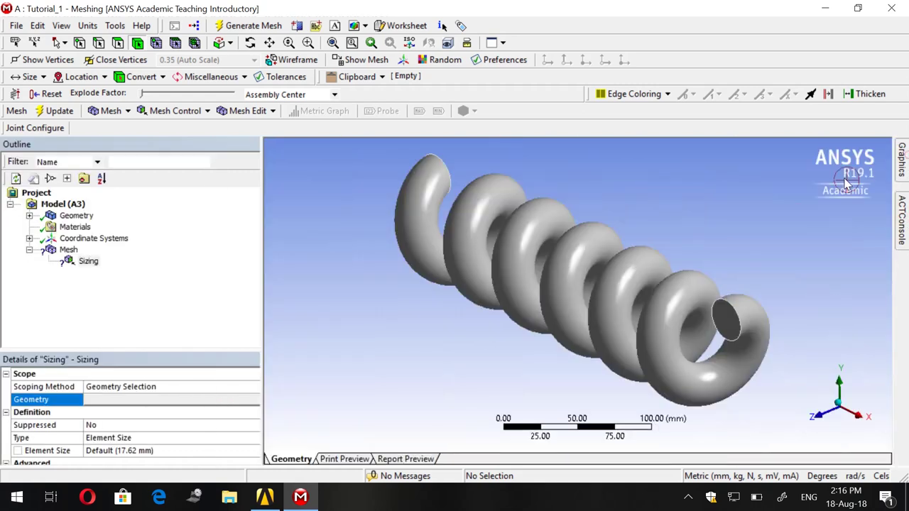
pyautogui.click(642, 292)
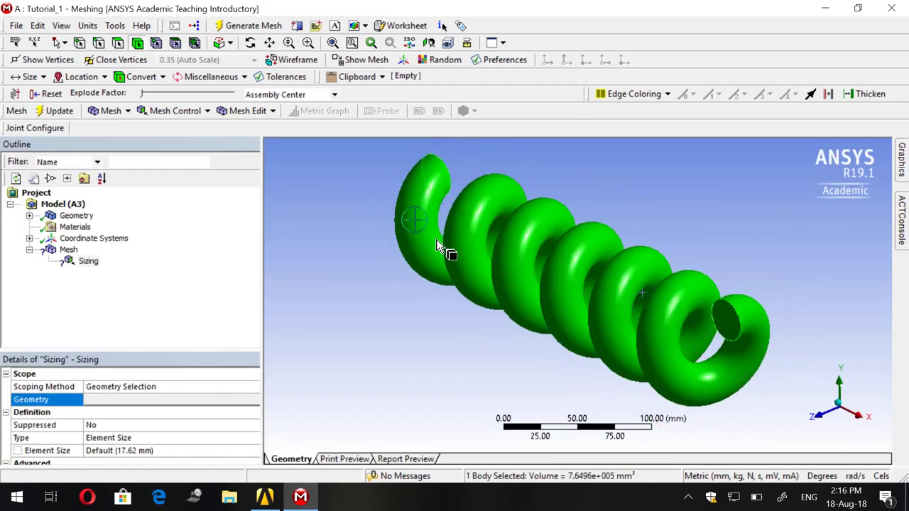
pyautogui.click(187, 404)
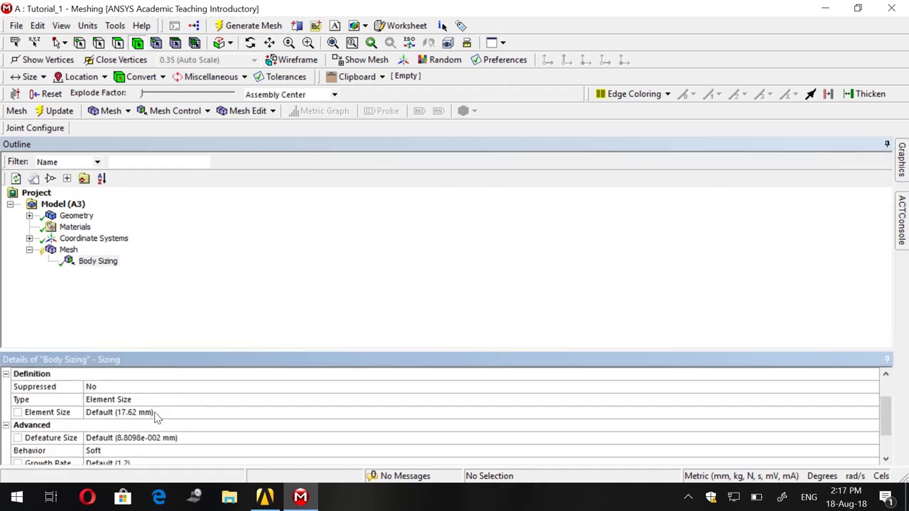
# Step: Set the body sizing element size to 2.0 mm
pyautogui.click(157, 414)
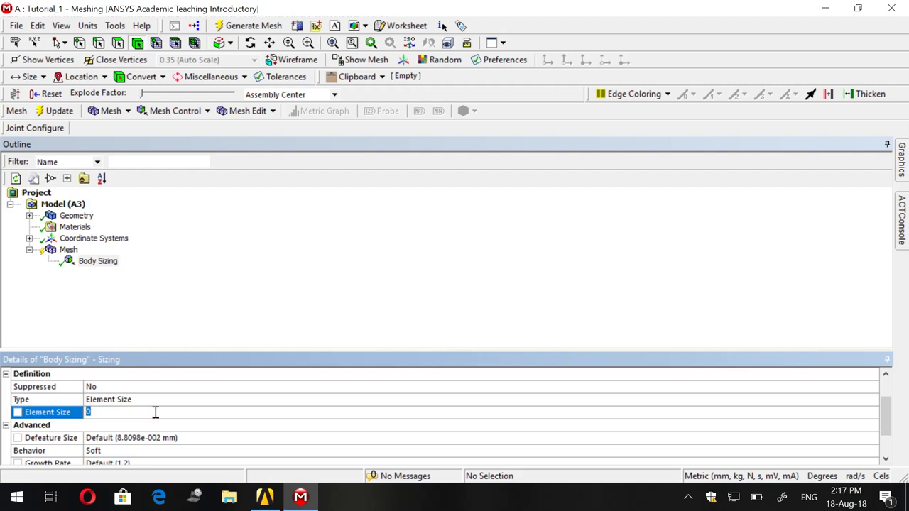
pyautogui.write('2')
pyautogui.press('Return')
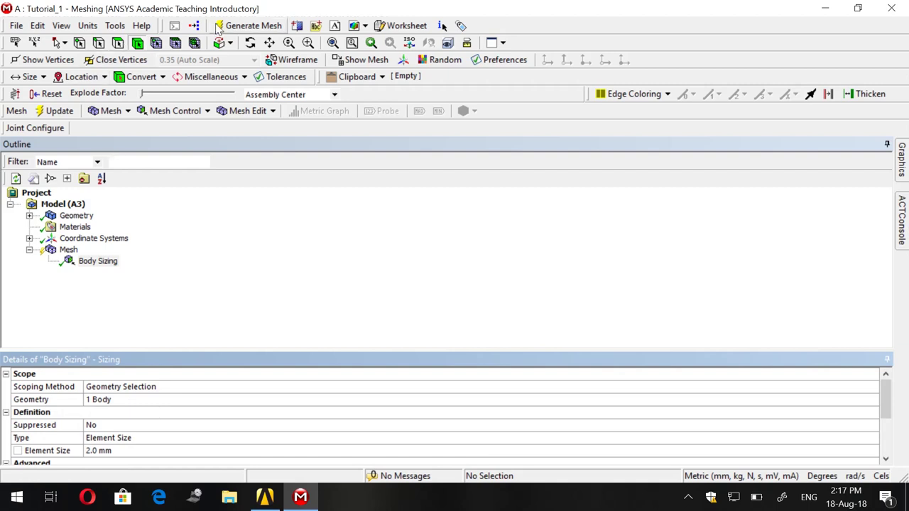
pyautogui.click(242, 26)
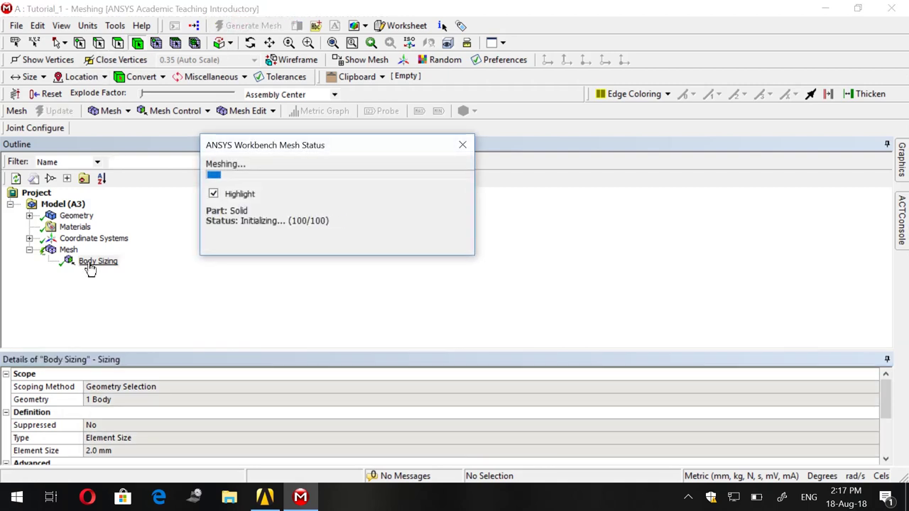
pyautogui.click(68, 250)
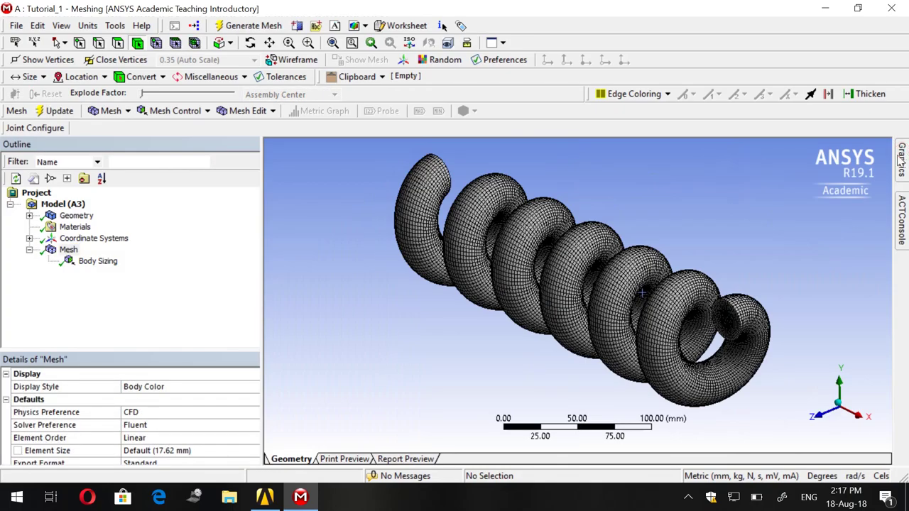
pyautogui.scroll(3, 787, 355)
pyautogui.scroll(2, 809, 355)
pyautogui.scroll(-4, 793, 355)
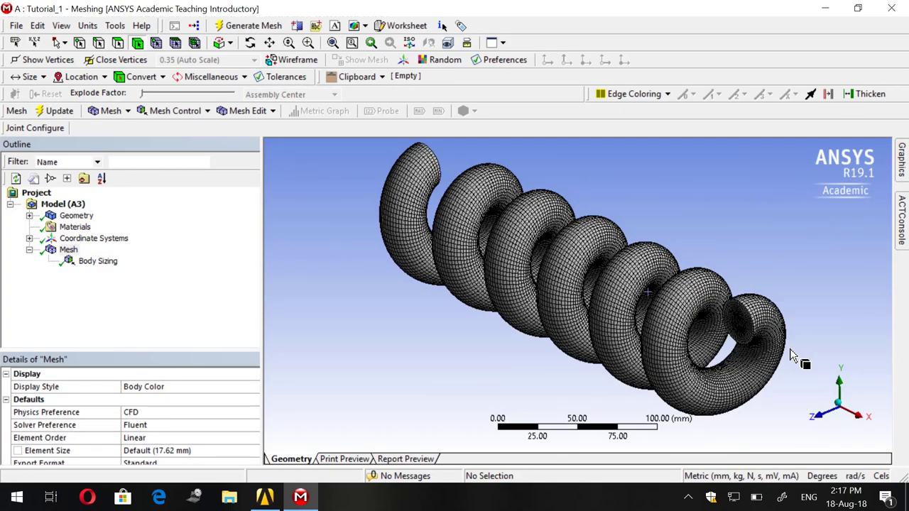
pyautogui.moveTo(793, 355)
pyautogui.mouseDown(button='middle')
pyautogui.moveTo(797, 339)
pyautogui.moveTo(771, 346)
pyautogui.mouseUp(button='middle')
pyautogui.scroll(2, 707, 328)
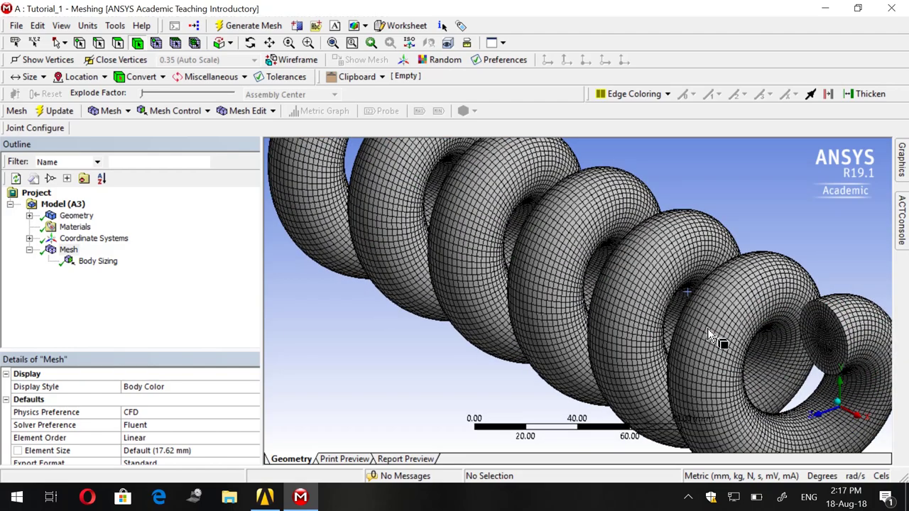
pyautogui.scroll(2, 708, 328)
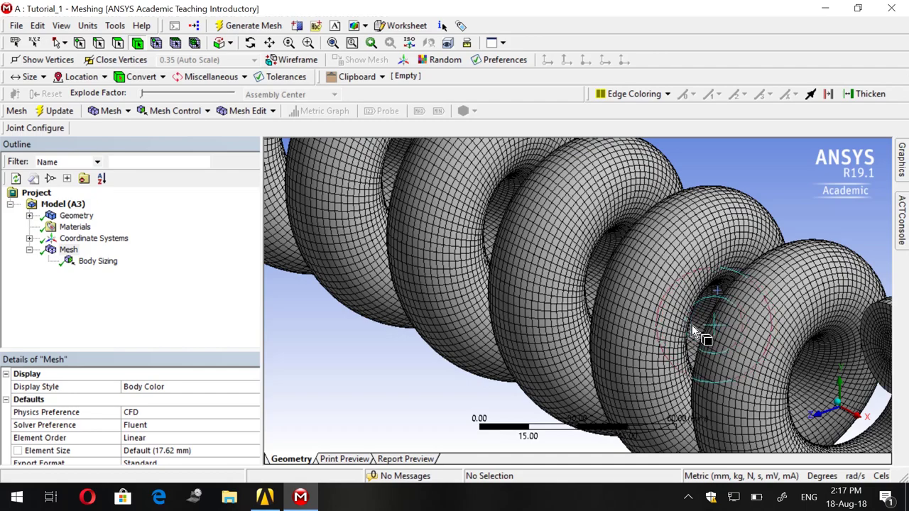
pyautogui.scroll(2, 692, 327)
pyautogui.scroll(-2, 692, 325)
pyautogui.moveTo(691, 325); pyautogui.dragTo(690, 325, button='middle')
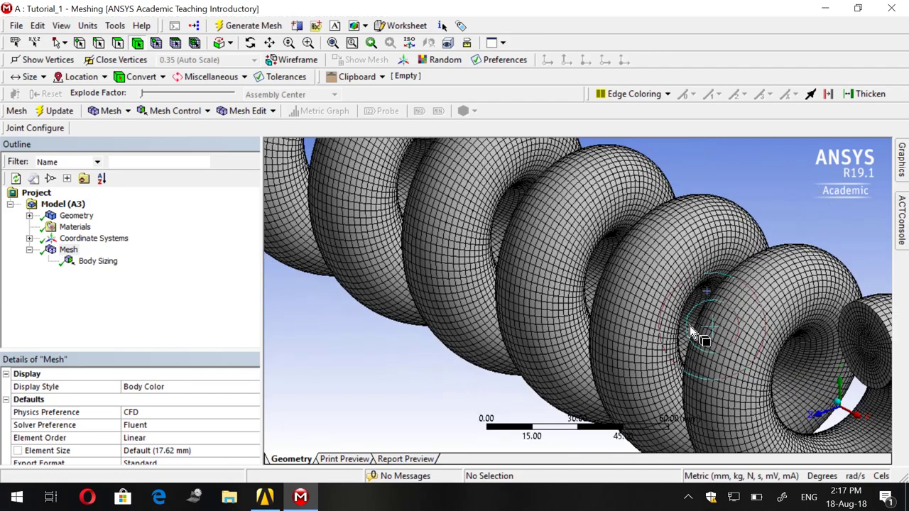
pyautogui.scroll(-2, 690, 325)
pyautogui.scroll(-1, 690, 325)
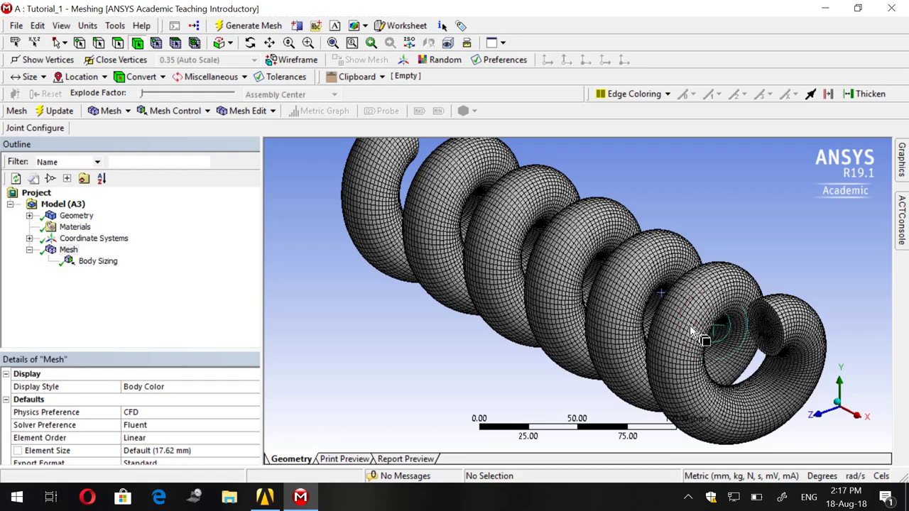
pyautogui.scroll(-2, 690, 329)
pyautogui.scroll(1, 691, 329)
pyautogui.scroll(1, 691, 329)
pyautogui.scroll(2, 690, 329)
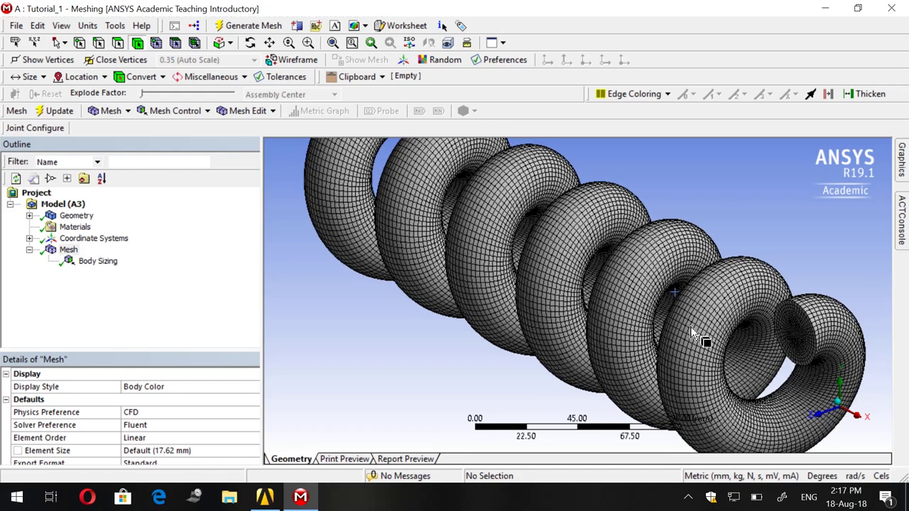
pyautogui.scroll(-2, 690, 328)
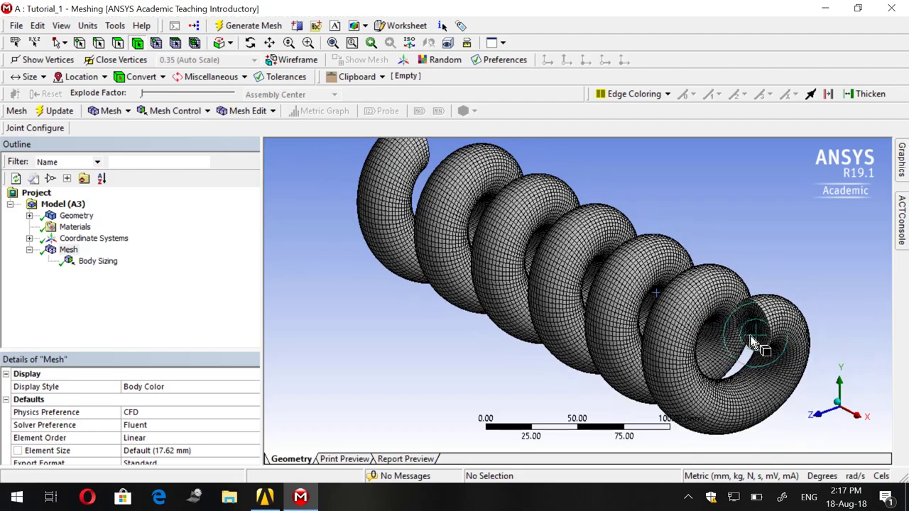
# Step: Orbit the coil to a side-on view and bring up the mesh controls list
pyautogui.moveTo(767, 340)
pyautogui.mouseDown(button='middle')
pyautogui.moveTo(800, 320)
pyautogui.moveTo(778, 337)
pyautogui.moveTo(798, 339)
pyautogui.moveTo(755, 325)
pyautogui.mouseUp(button='middle')
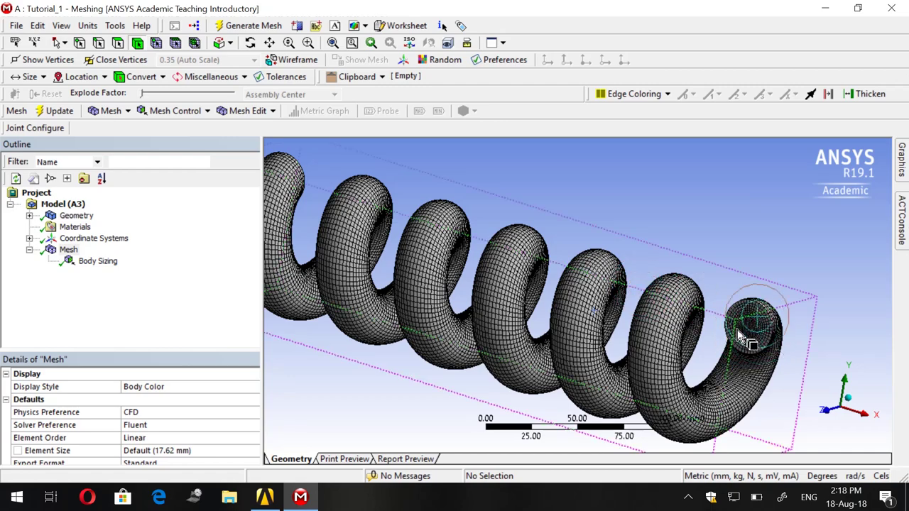
pyautogui.moveTo(750, 346)
pyautogui.mouseDown(button='middle')
pyautogui.moveTo(787, 340)
pyautogui.moveTo(775, 328)
pyautogui.mouseUp(button='middle')
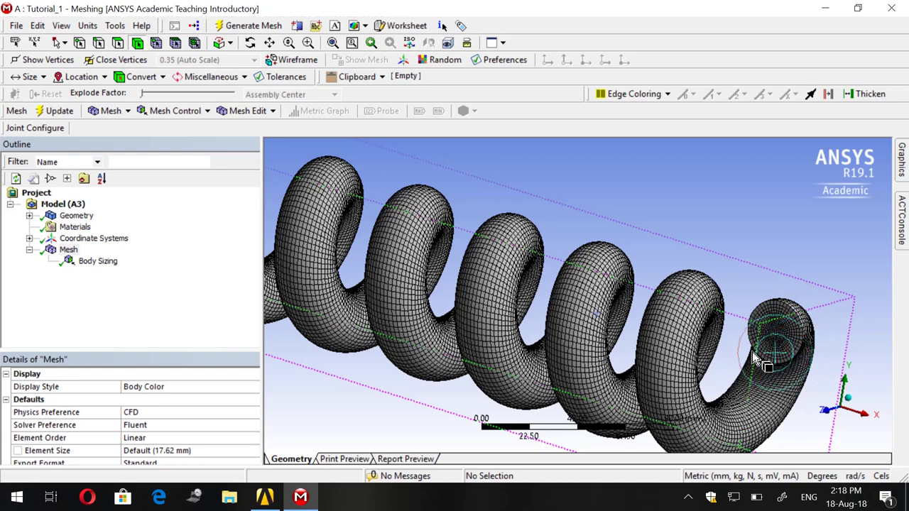
pyautogui.click(176, 110)
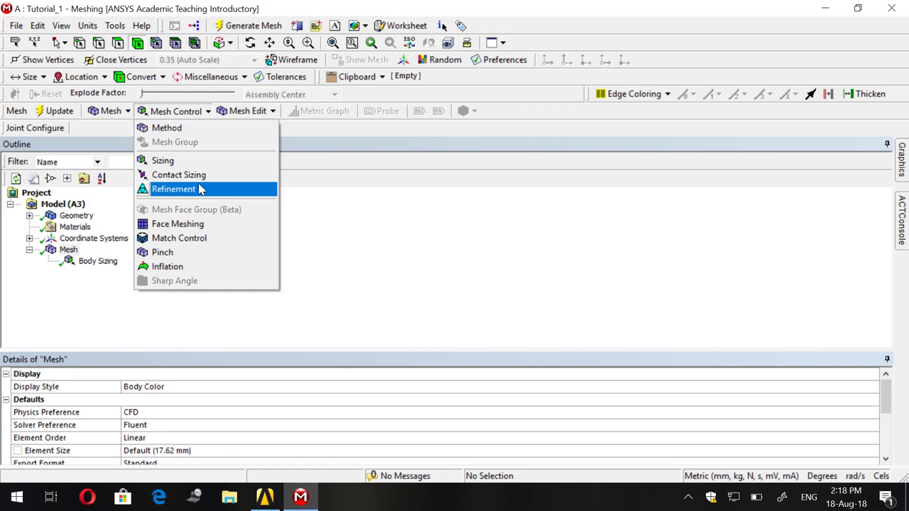
# Step: Add a level-3 Refinement on the pipe's outlet end face and regenerate the mesh
pyautogui.click(201, 189)
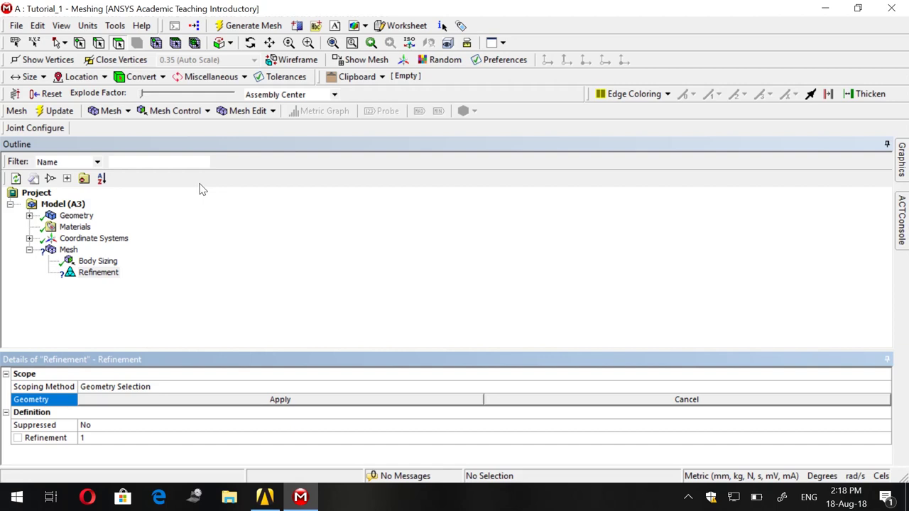
pyautogui.click(97, 273)
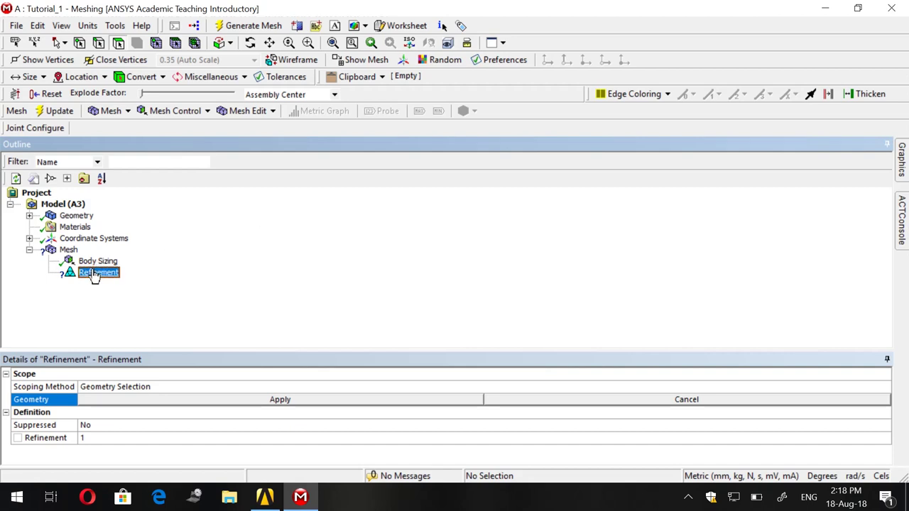
pyautogui.press('Escape')
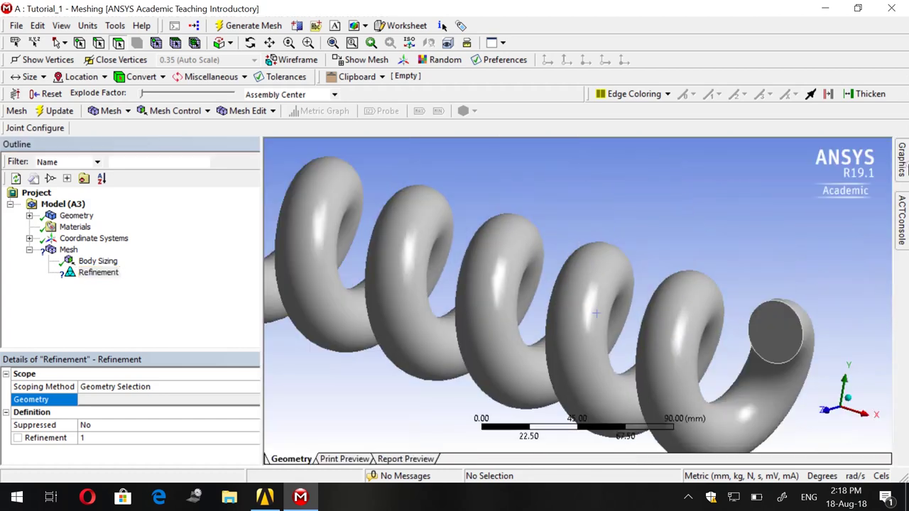
pyautogui.click(794, 338)
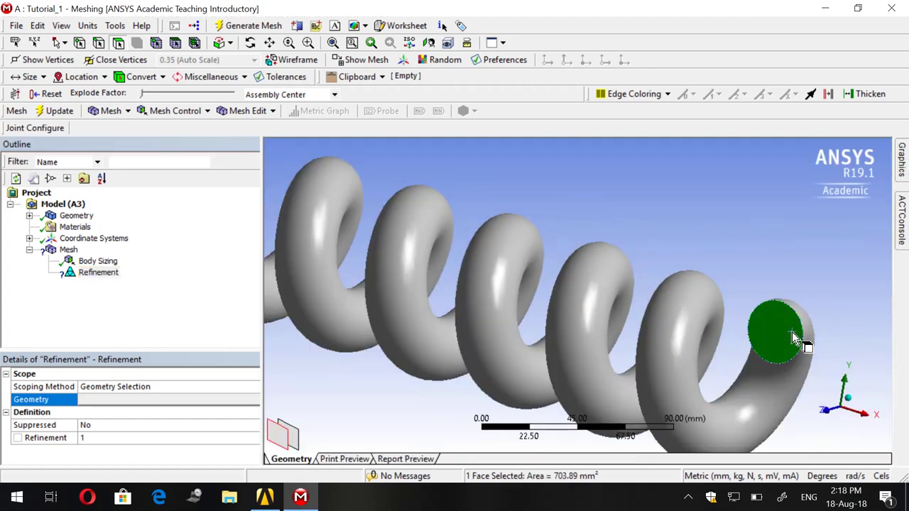
pyautogui.click(207, 399)
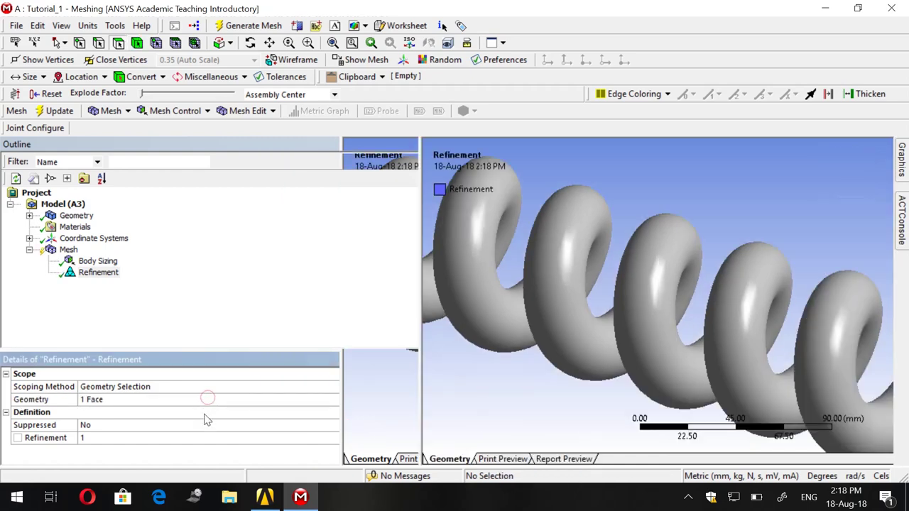
pyautogui.click(201, 438)
pyautogui.click(547, 438)
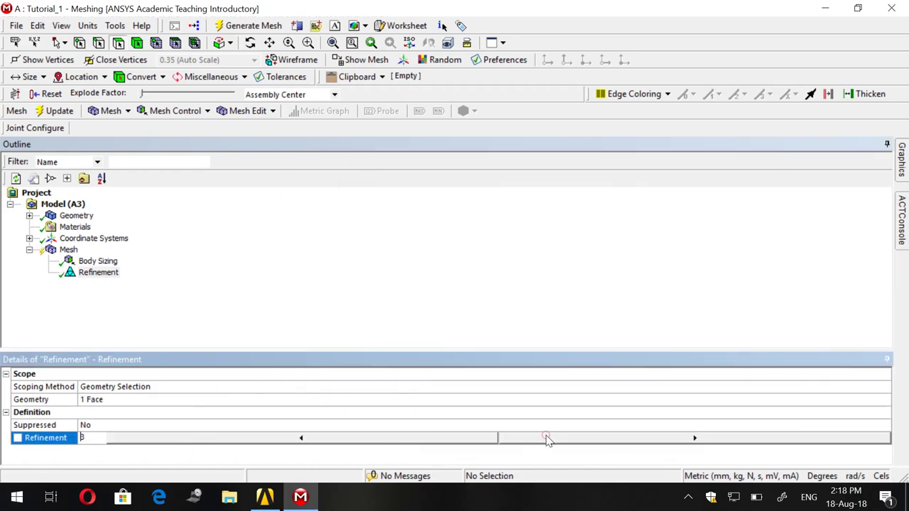
pyautogui.click(228, 29)
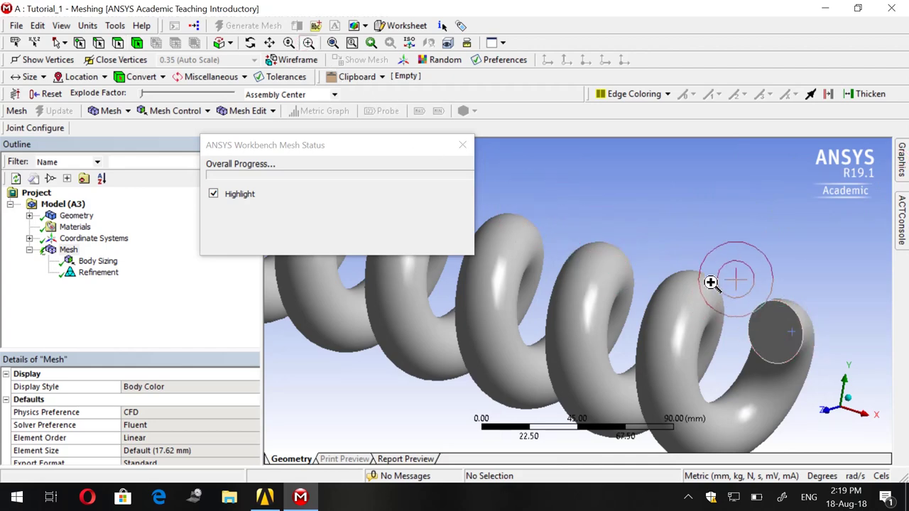
# Step: Zoom onto the pipe's outlet end and watch the denser regenerated mesh appear
pyautogui.moveTo(720, 275); pyautogui.dragTo(838, 398)
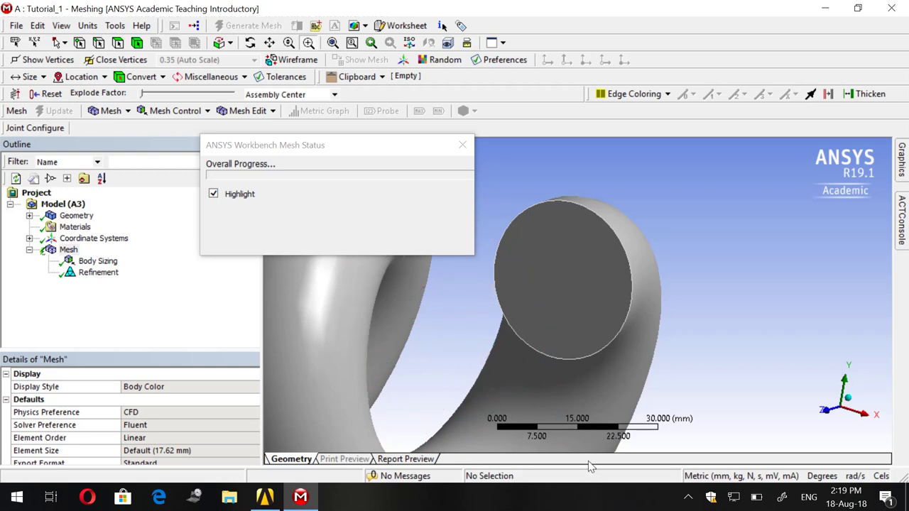
pyautogui.click(301, 145)
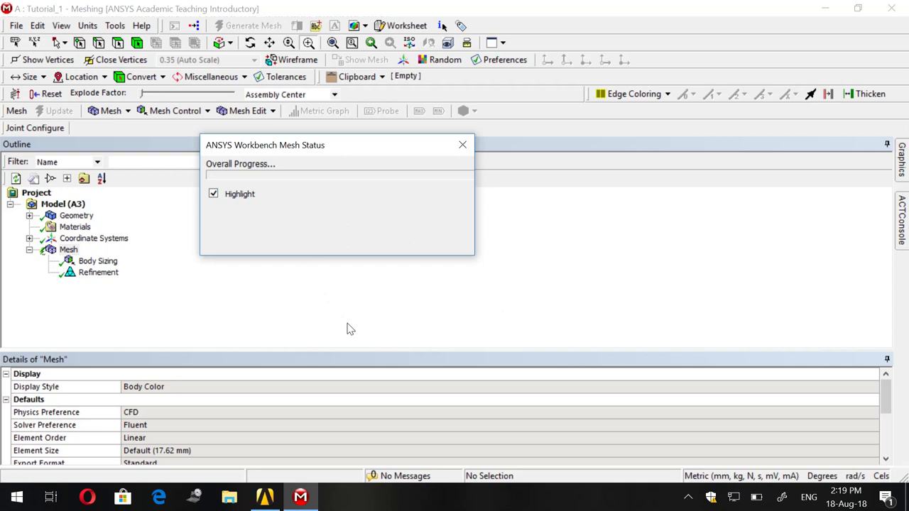
pyautogui.click(885, 446)
pyautogui.click(902, 170)
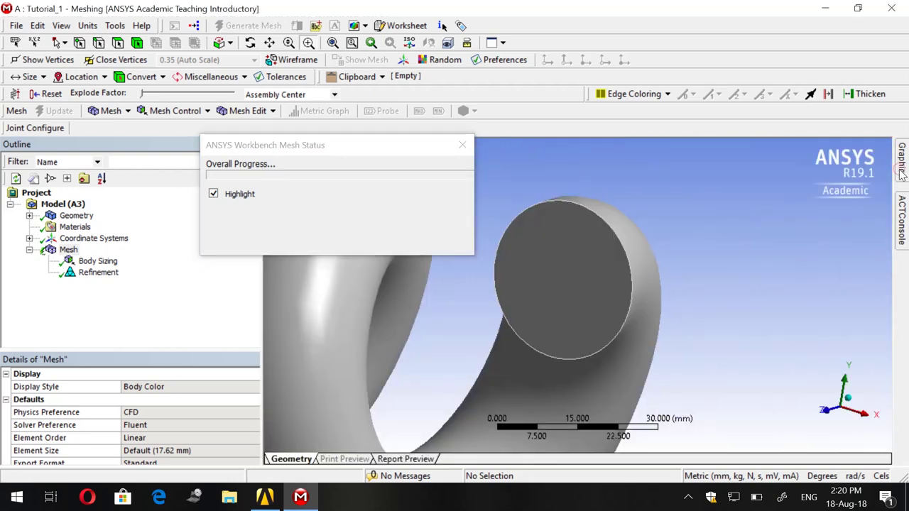
pyautogui.scroll(-2, 513, 182)
pyautogui.scroll(-1, 512, 182)
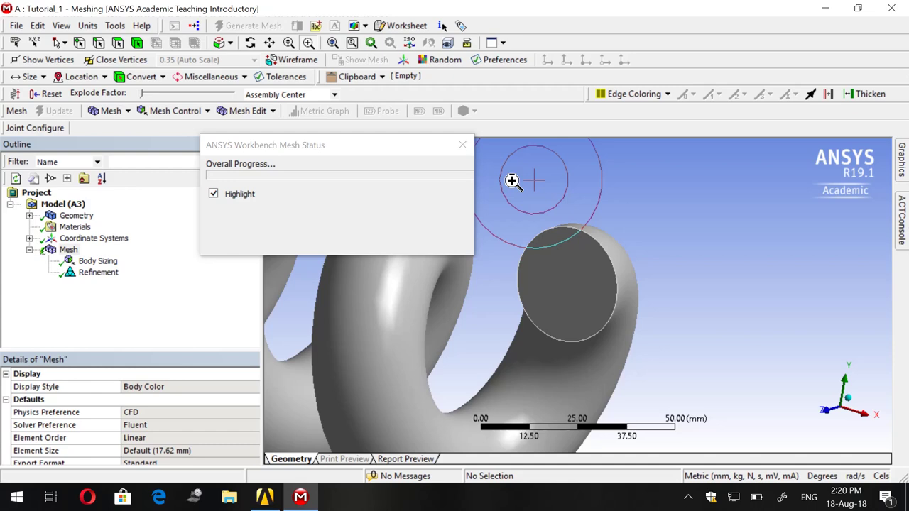
pyautogui.scroll(-1, 512, 182)
pyautogui.scroll(1, 513, 181)
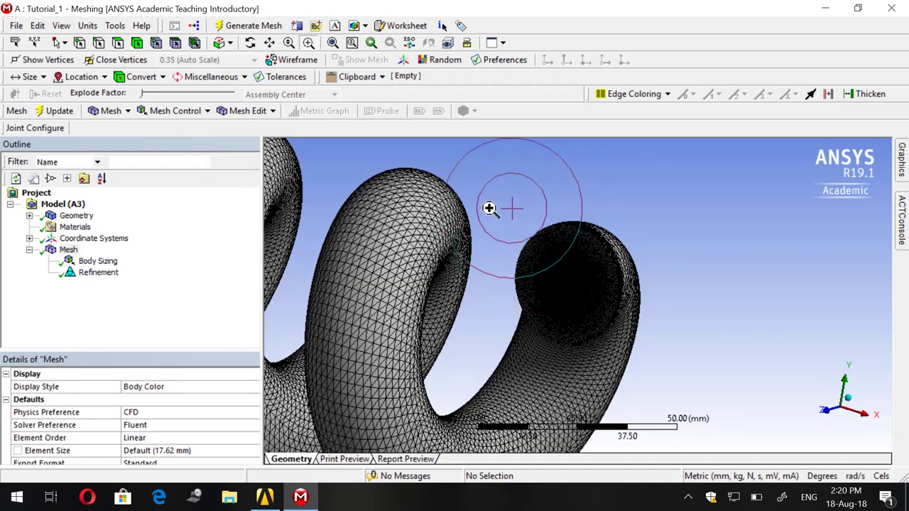
pyautogui.moveTo(490, 209); pyautogui.dragTo(655, 360)
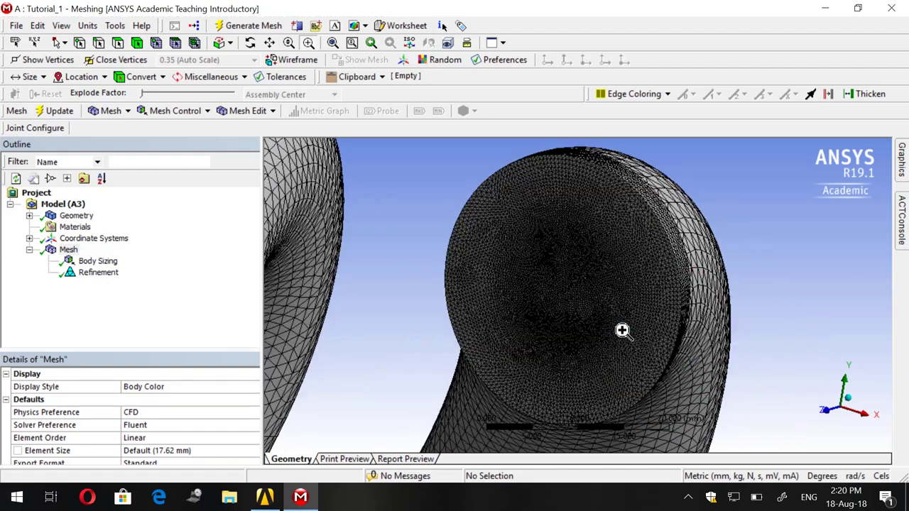
pyautogui.scroll(2, 622, 330)
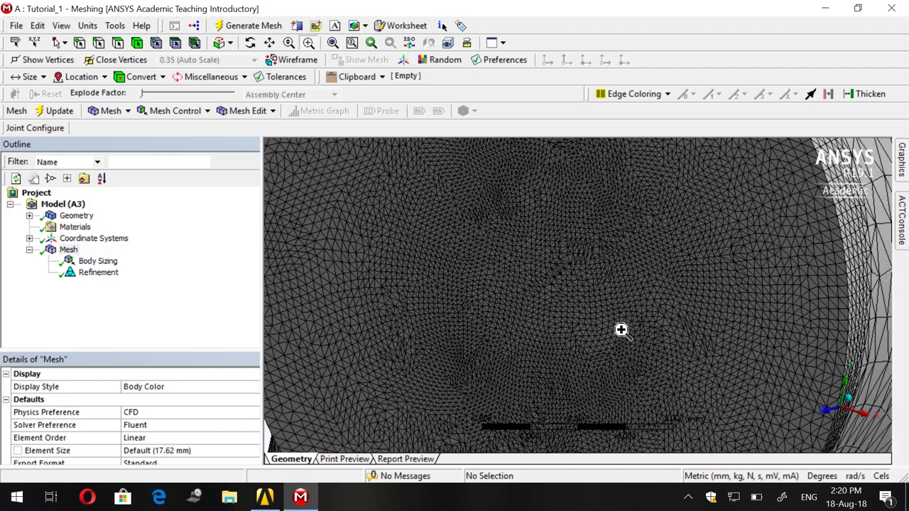
pyautogui.scroll(3, 617, 317)
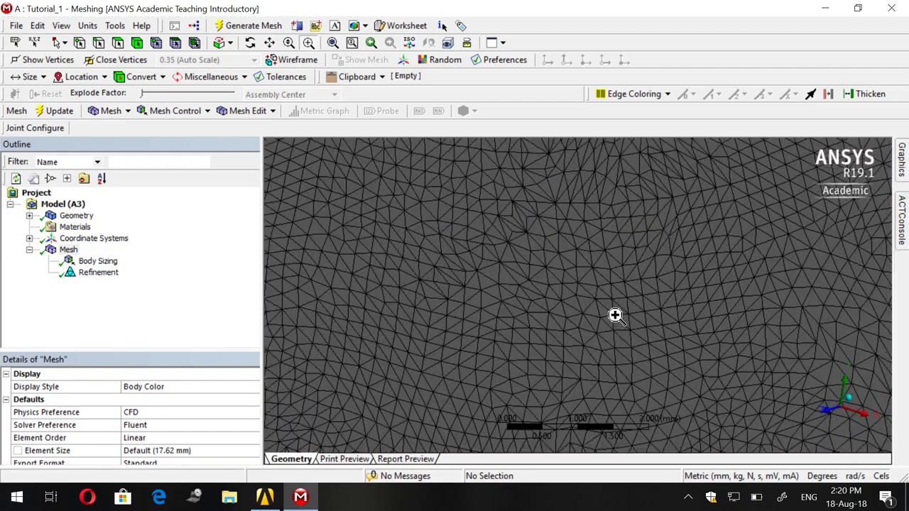
pyautogui.scroll(2, 615, 315)
pyautogui.scroll(2, 615, 315)
pyautogui.scroll(1, 615, 315)
pyautogui.scroll(1, 615, 316)
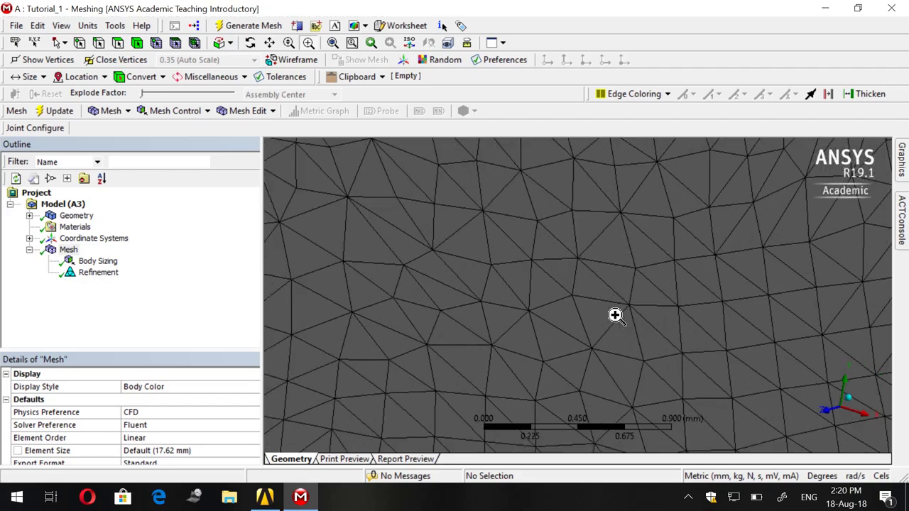
pyautogui.scroll(-1, 615, 316)
pyautogui.scroll(-2, 613, 315)
pyautogui.scroll(-2, 611, 313)
pyautogui.scroll(-2, 608, 312)
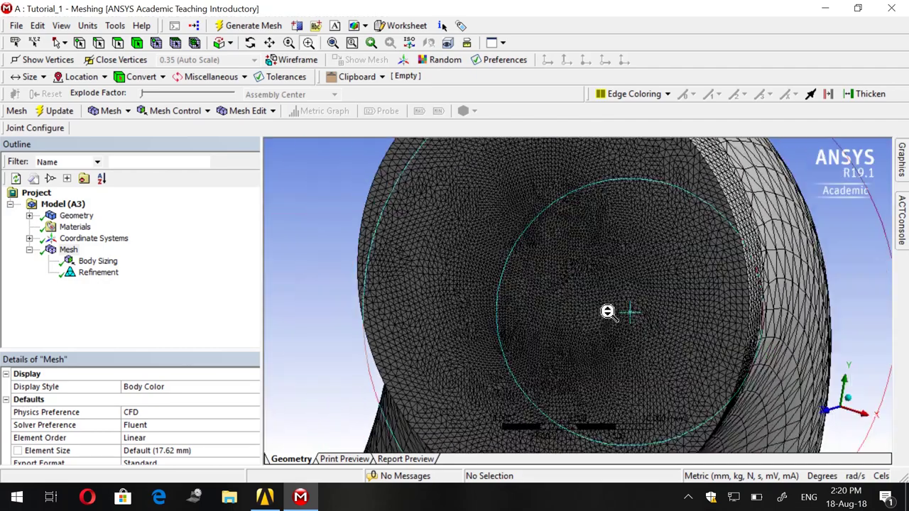
pyautogui.scroll(1, 607, 312)
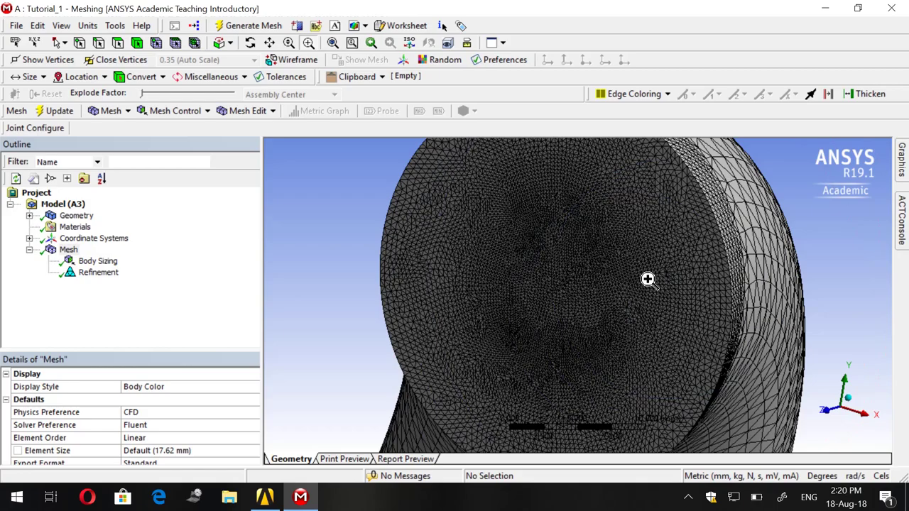
pyautogui.moveTo(647, 281); pyautogui.dragTo(631, 296, button='middle')
pyautogui.scroll(2, 639, 290)
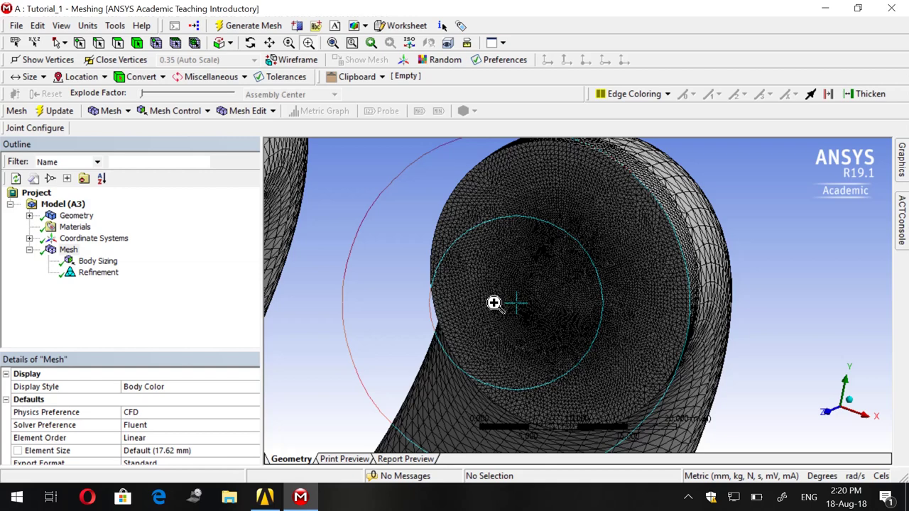
# Step: Add an Inflation control scoped to the pipe's circular outlet face
pyautogui.click(181, 114)
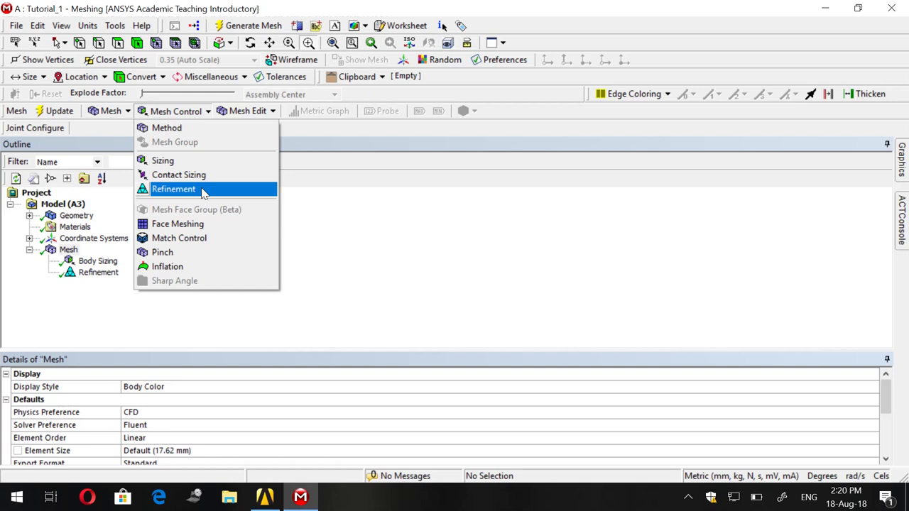
pyautogui.click(211, 268)
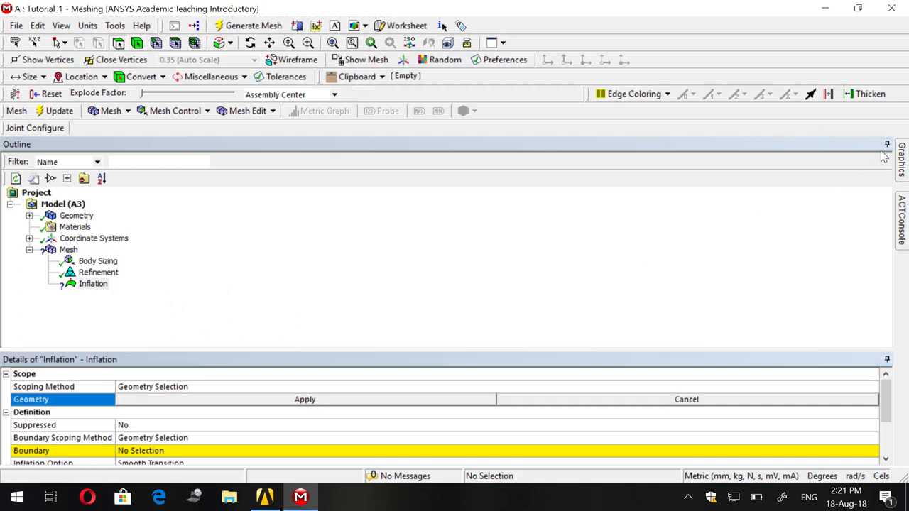
pyautogui.click(902, 158)
pyautogui.click(581, 258)
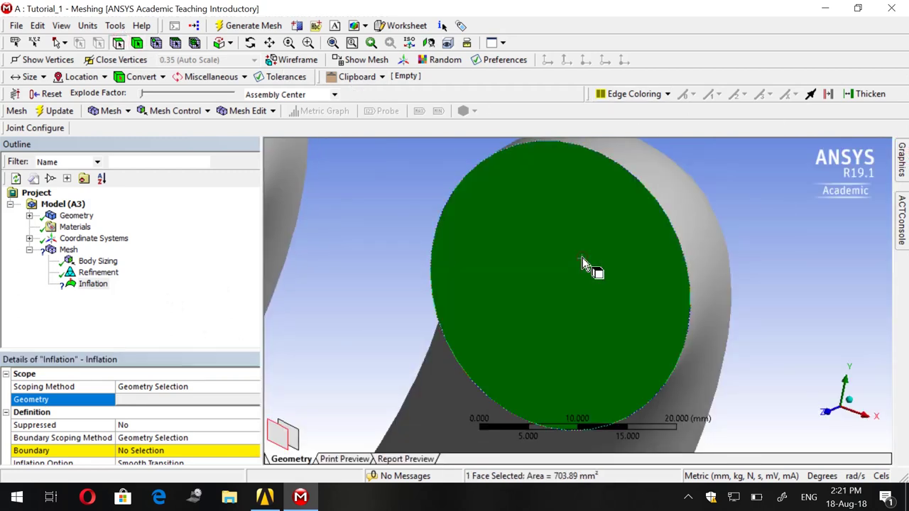
pyautogui.click(192, 399)
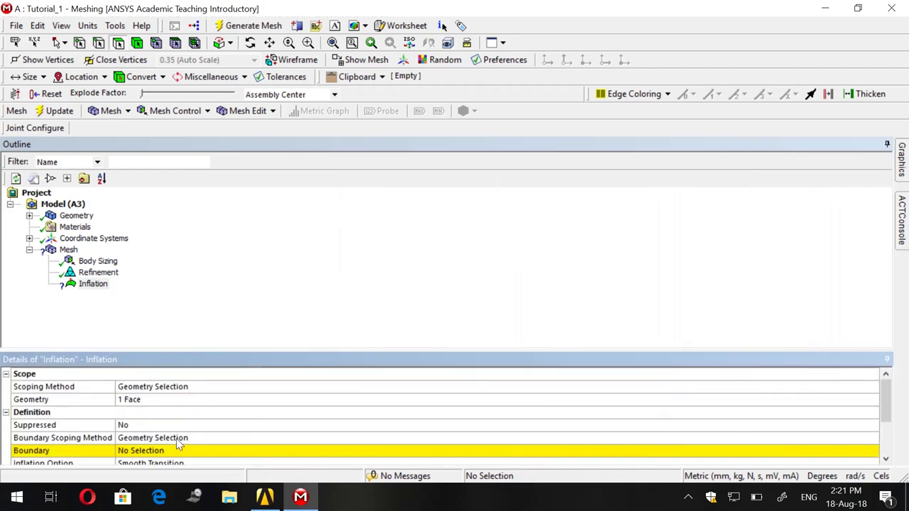
# Step: Bound the inflation by the outlet face's circular edge with 10 maximum layers
pyautogui.click(177, 447)
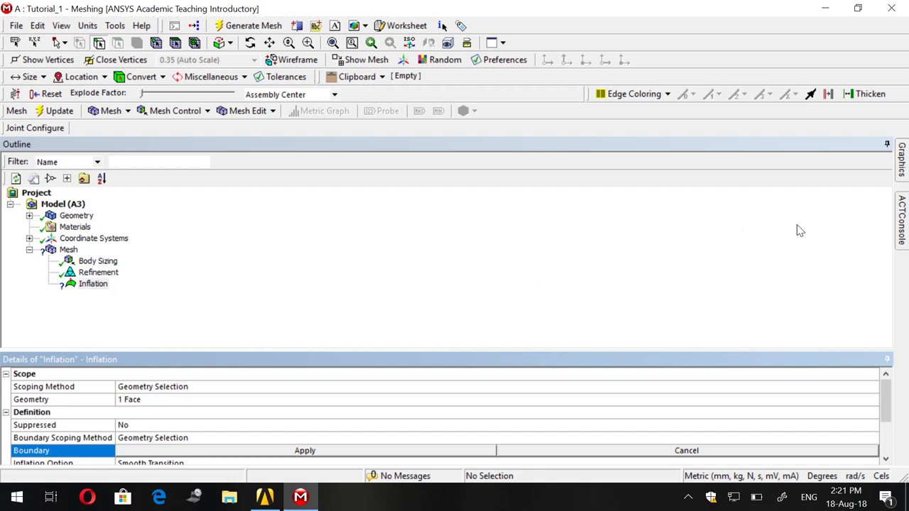
pyautogui.click(903, 163)
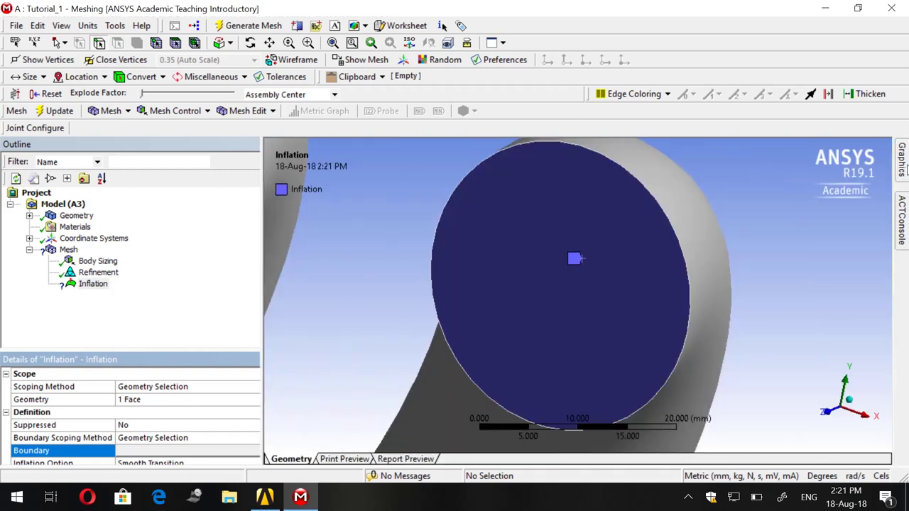
pyautogui.click(650, 192)
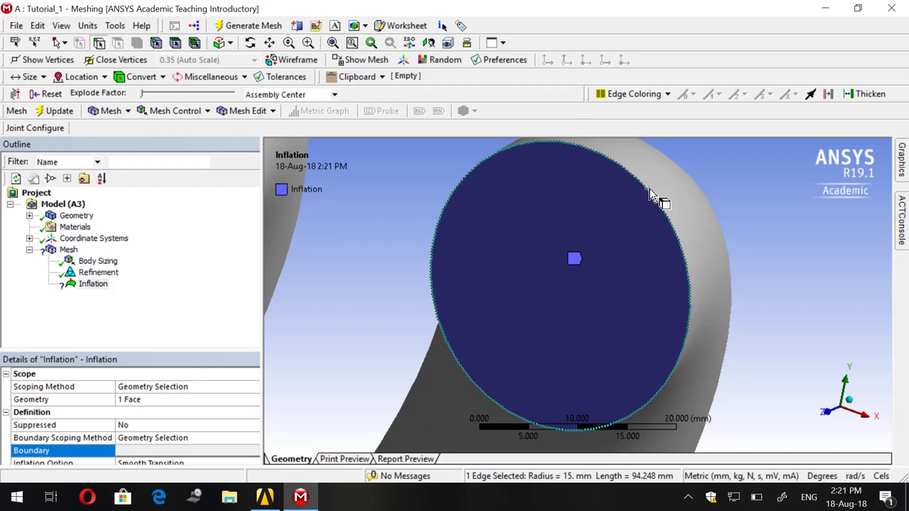
pyautogui.click(232, 453)
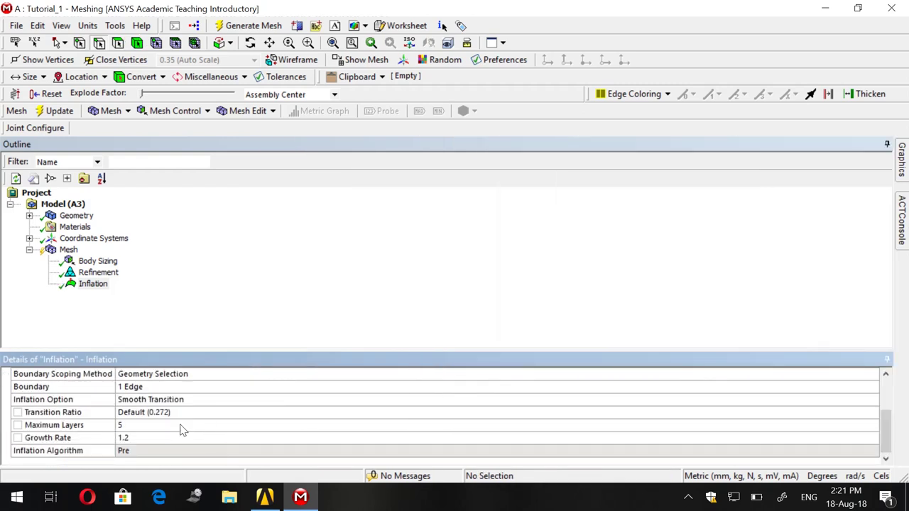
pyautogui.click(181, 429)
pyautogui.write('1')
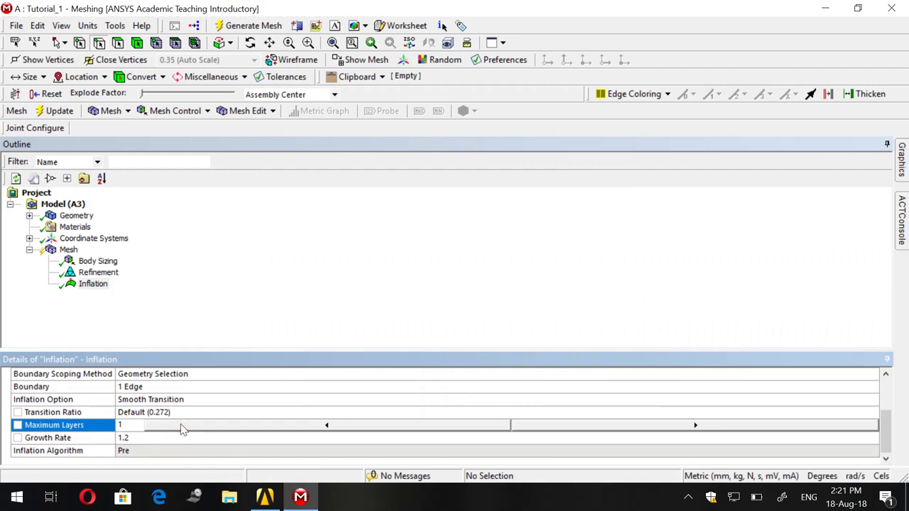
pyautogui.write('0')
pyautogui.click(240, 26)
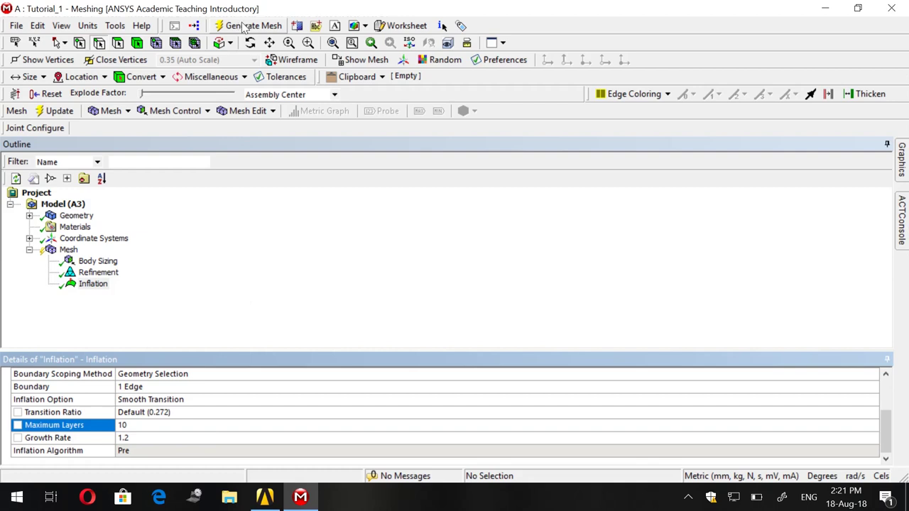
# Step: Generate the mesh with the sizing, refinement and inflation controls applied
pyautogui.click(244, 26)
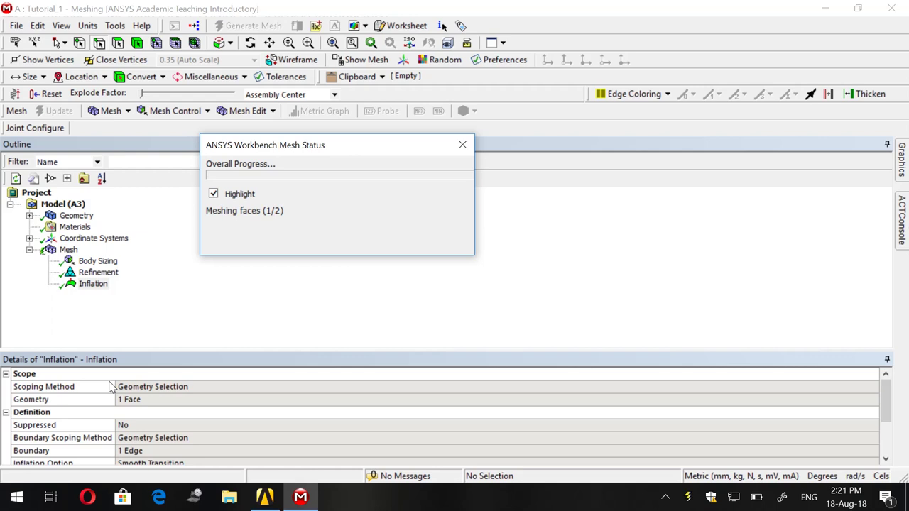
pyautogui.click(897, 165)
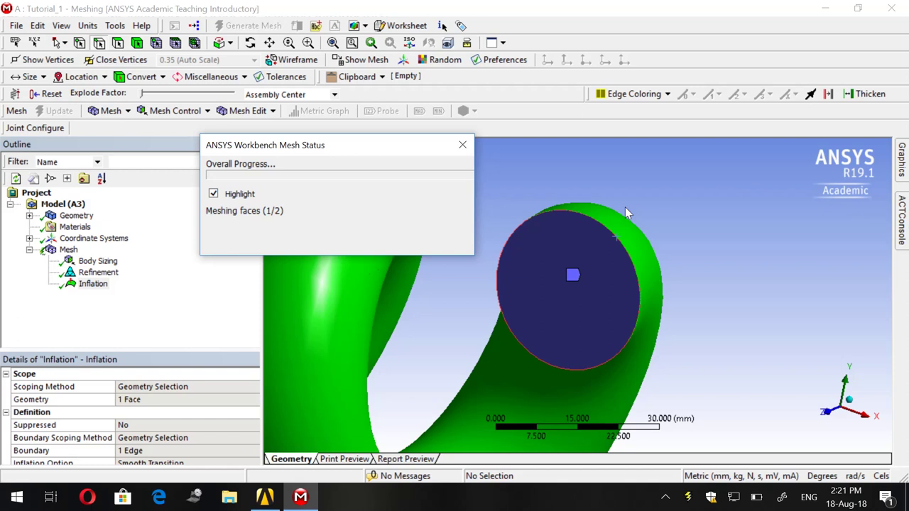
pyautogui.scroll(1, 588, 242)
pyautogui.scroll(1, 572, 282)
pyautogui.scroll(1, 572, 282)
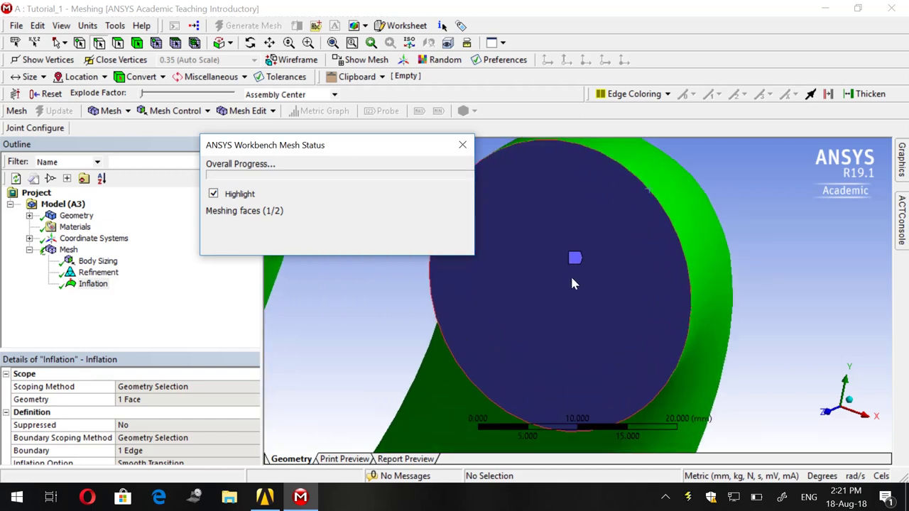
pyautogui.scroll(-1, 574, 283)
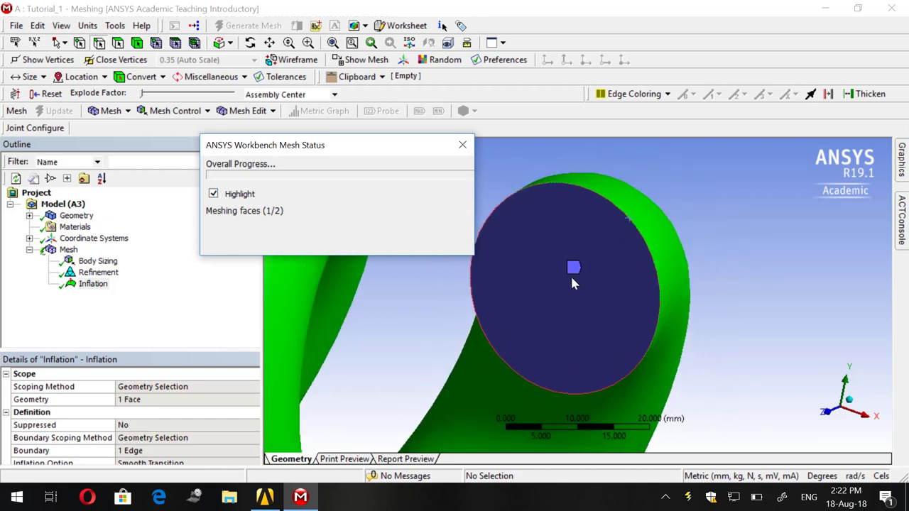
# Step: Check the overall mesh settings and monitor meshing progress while viewing the coil
pyautogui.click(64, 249)
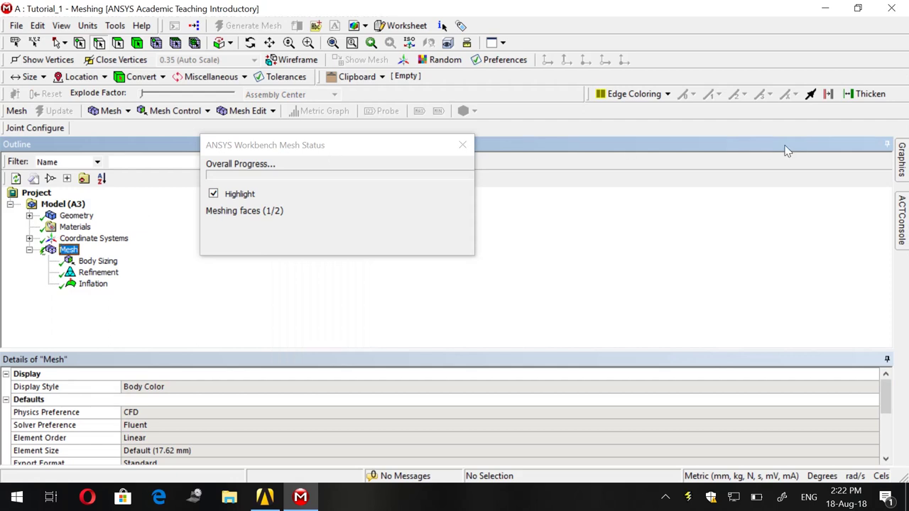
pyautogui.click(902, 152)
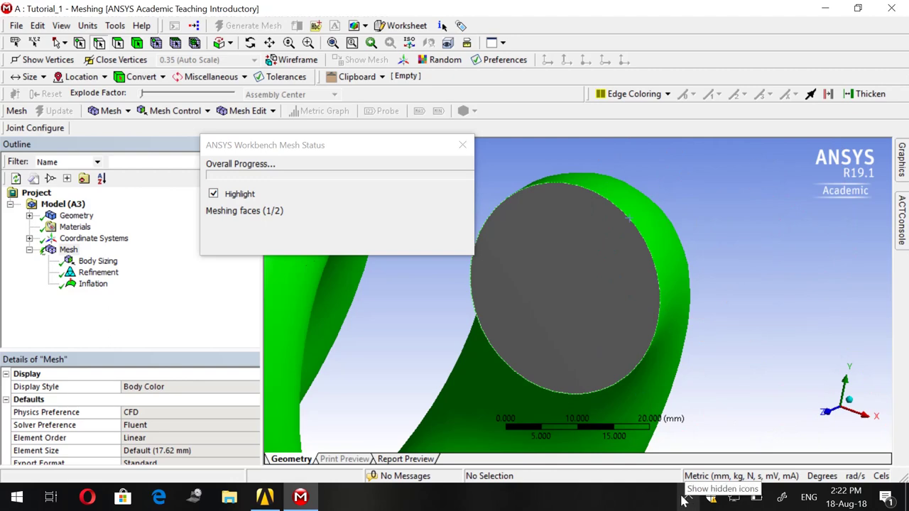
pyautogui.click(682, 500)
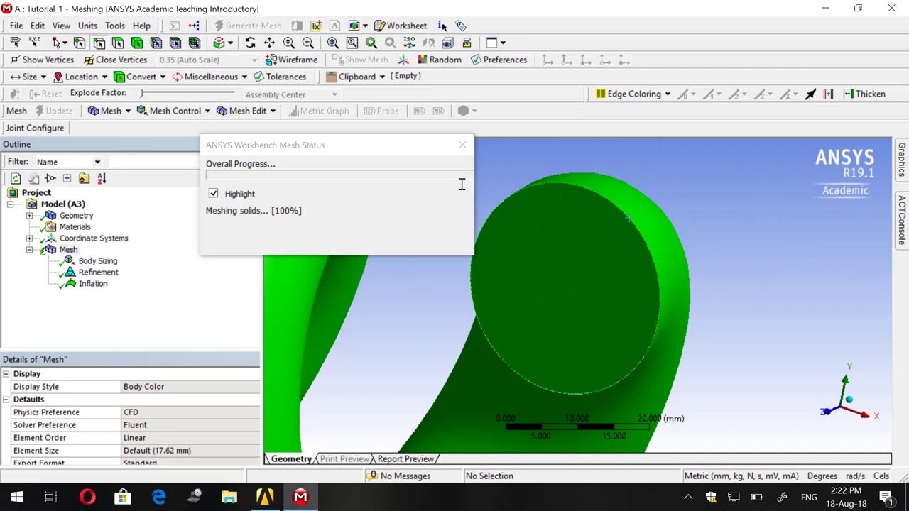
pyautogui.click(331, 145)
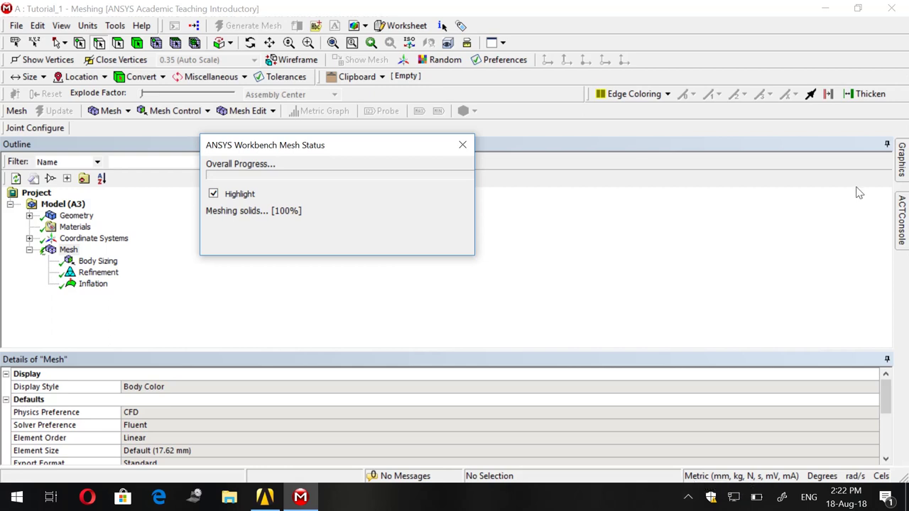
pyautogui.click(905, 165)
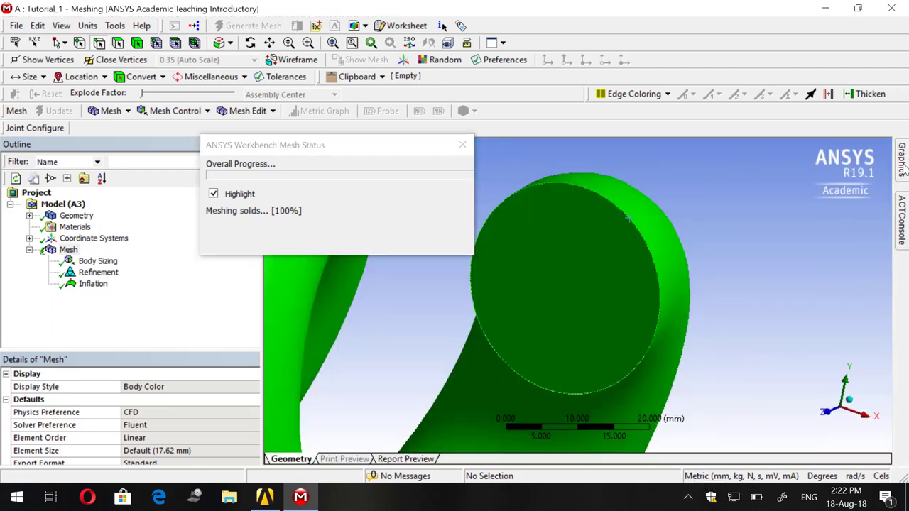
pyautogui.moveTo(742, 228); pyautogui.dragTo(715, 237, button='middle')
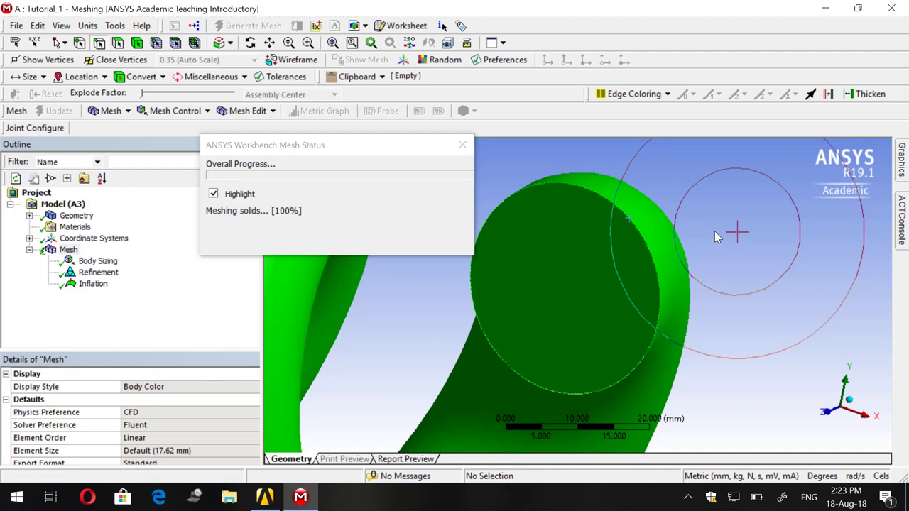
pyautogui.scroll(-3, 715, 231)
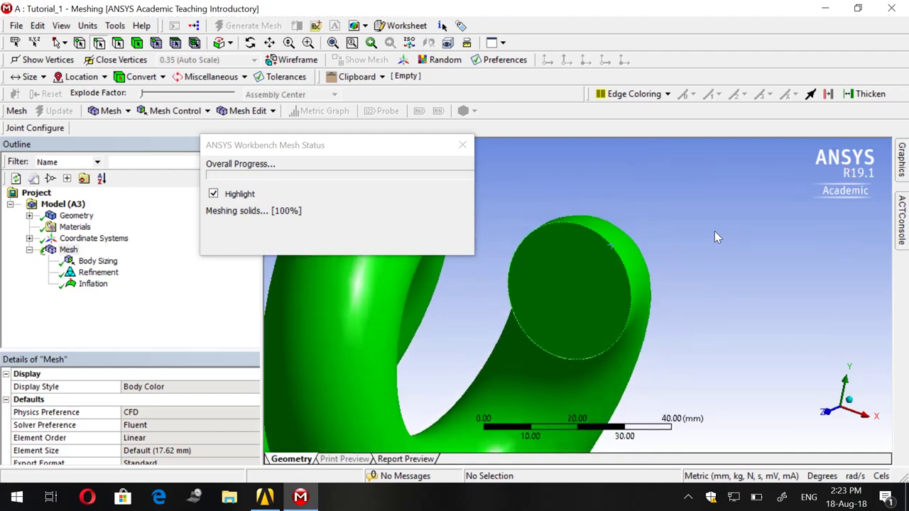
pyautogui.scroll(1, 715, 231)
pyautogui.scroll(1, 714, 231)
pyautogui.scroll(2, 715, 231)
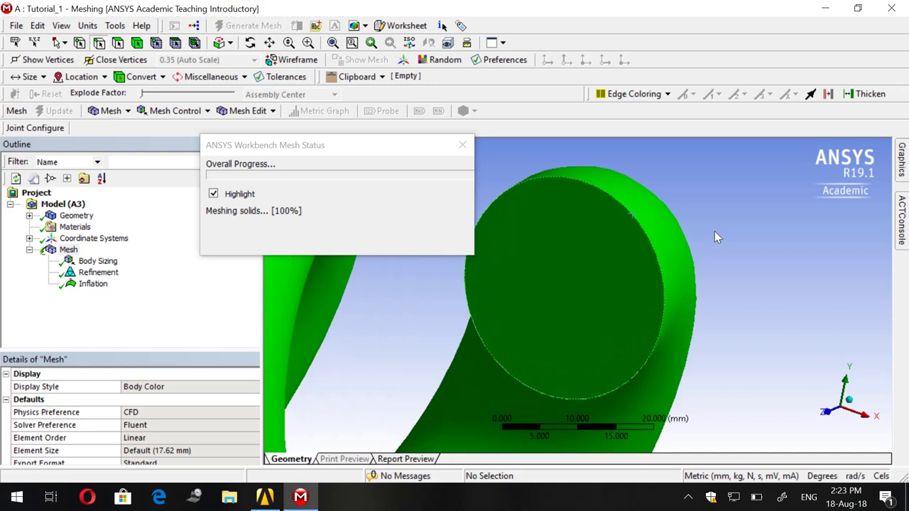
pyautogui.scroll(-2, 714, 231)
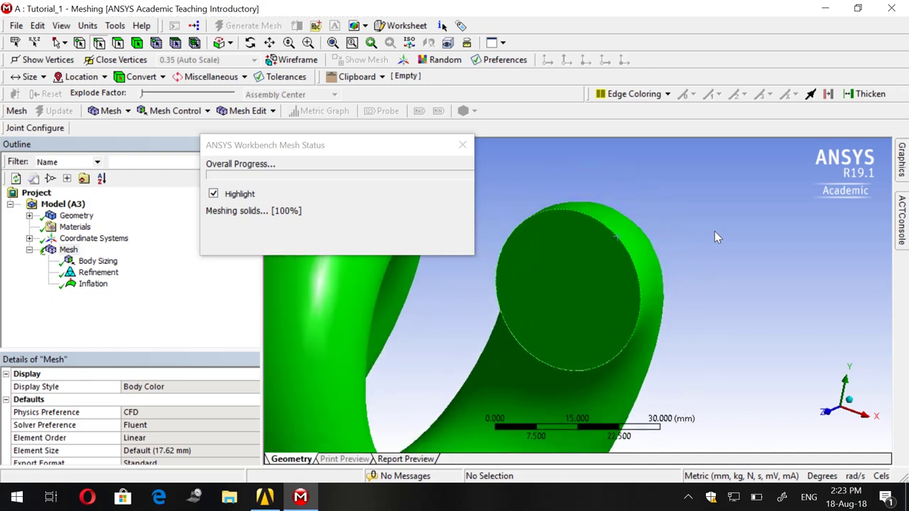
pyautogui.scroll(-1, 715, 231)
pyautogui.scroll(-1, 715, 231)
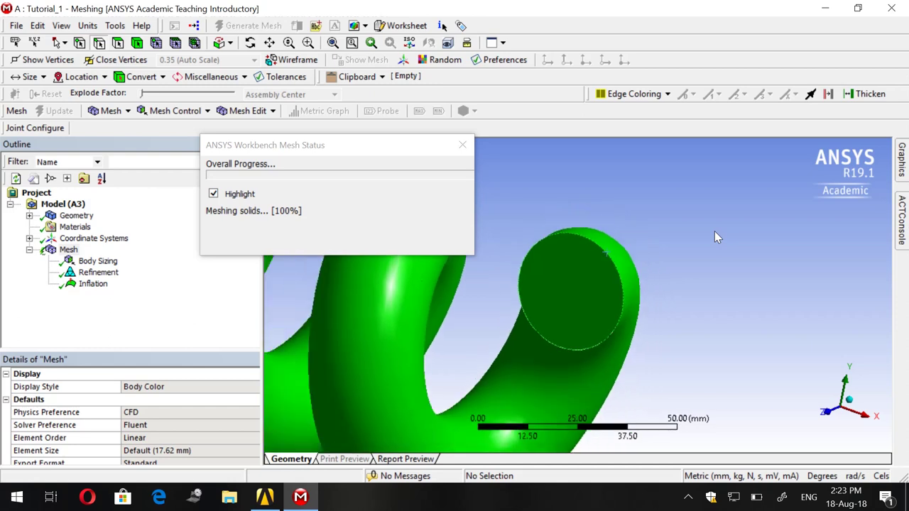
pyautogui.moveTo(648, 300); pyautogui.dragTo(648, 318, button='middle')
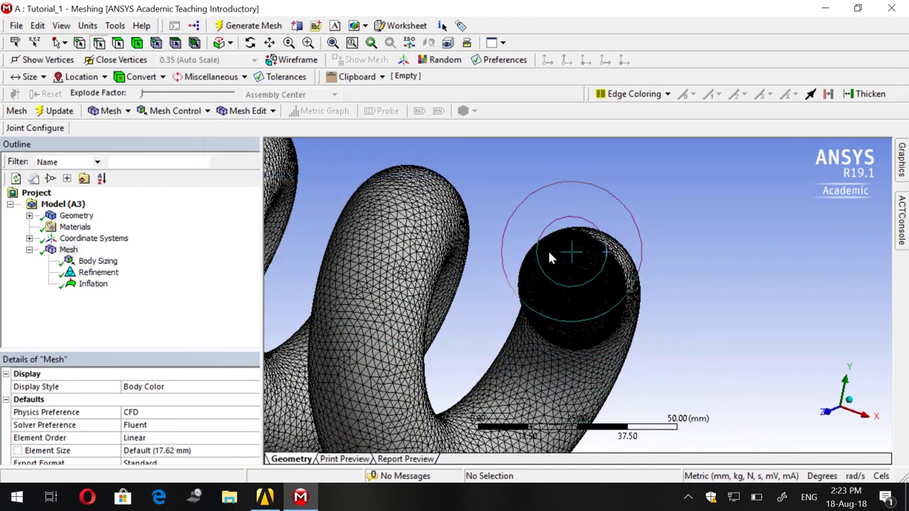
# Step: Zoom and orbit onto the outlet face to inspect its fine mesh and rim inflation layers
pyautogui.scroll(3, 548, 249)
pyautogui.scroll(-1, 558, 236)
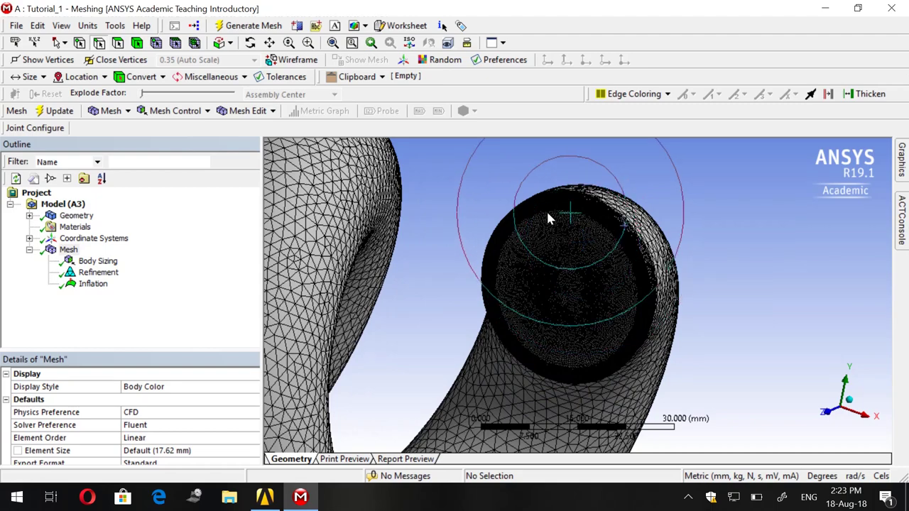
pyautogui.scroll(2, 533, 199)
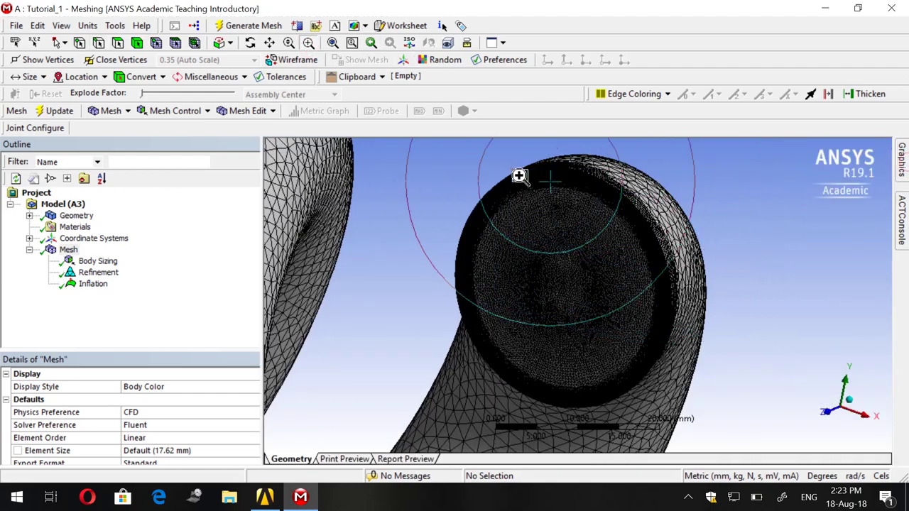
pyautogui.moveTo(513, 170); pyautogui.dragTo(682, 263)
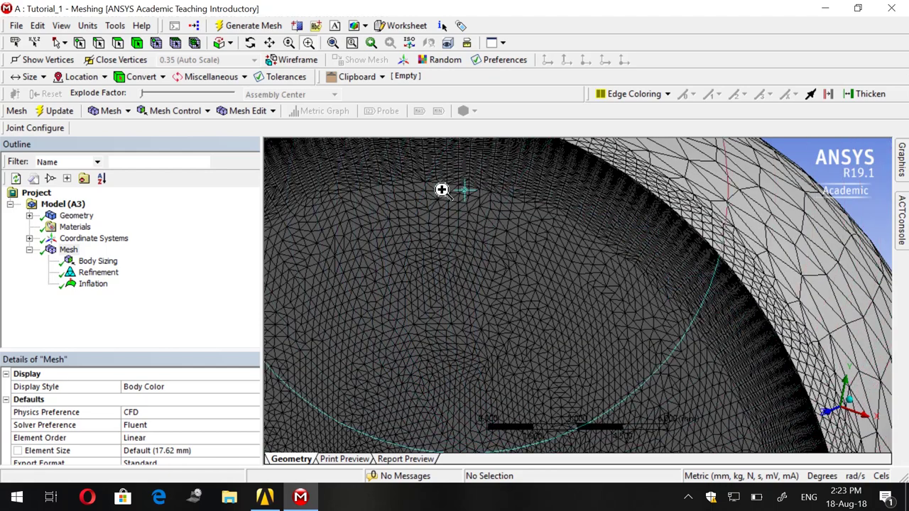
pyautogui.scroll(-2, 442, 190)
pyautogui.moveTo(442, 189)
pyautogui.mouseDown(button='middle')
pyautogui.moveTo(590, 288)
pyautogui.moveTo(603, 375)
pyautogui.mouseUp(button='middle')
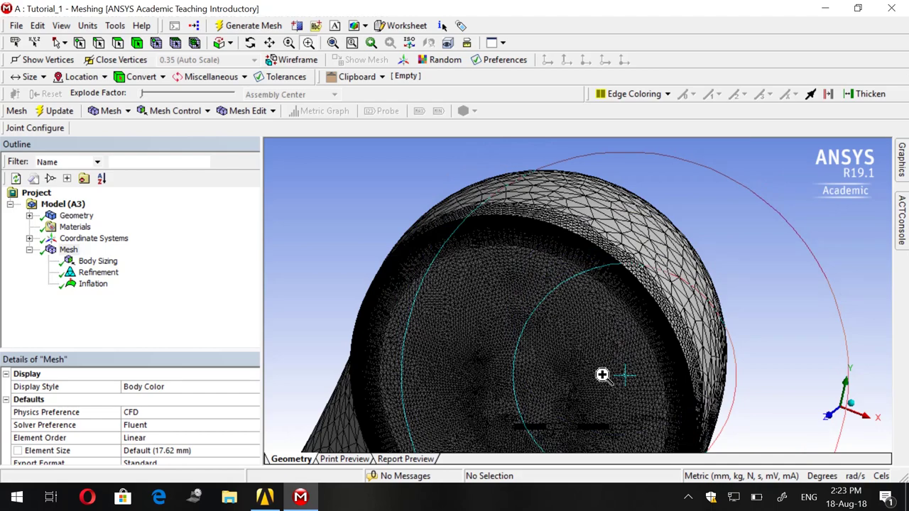
pyautogui.scroll(2, 602, 375)
pyautogui.scroll(2, 630, 384)
pyautogui.scroll(-5, 532, 324)
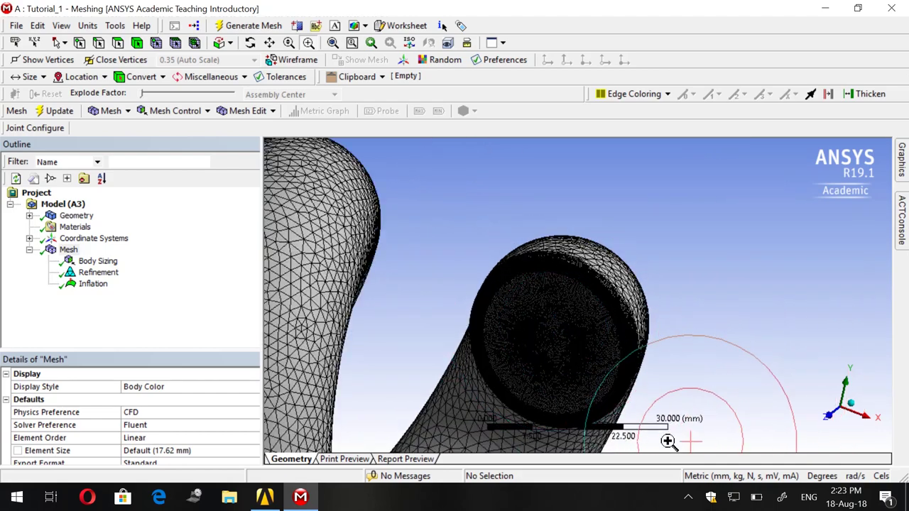
pyautogui.click(688, 495)
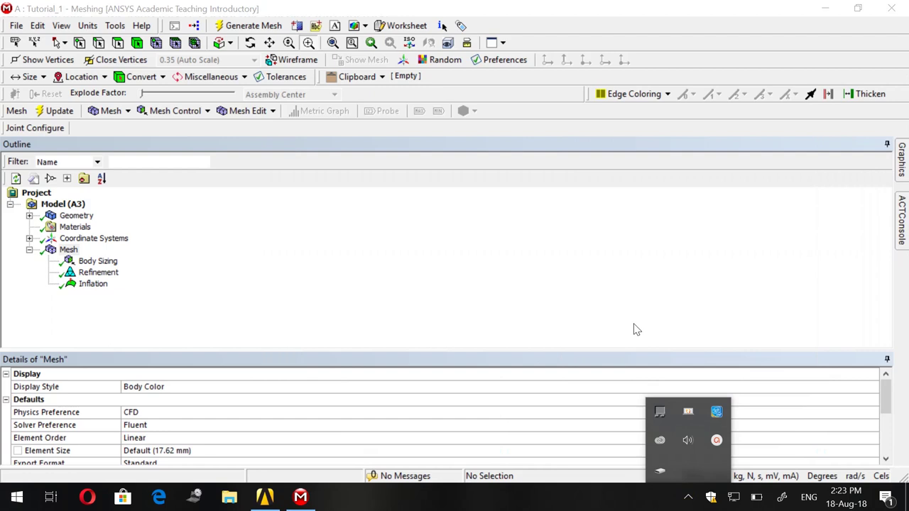
pyautogui.click(711, 446)
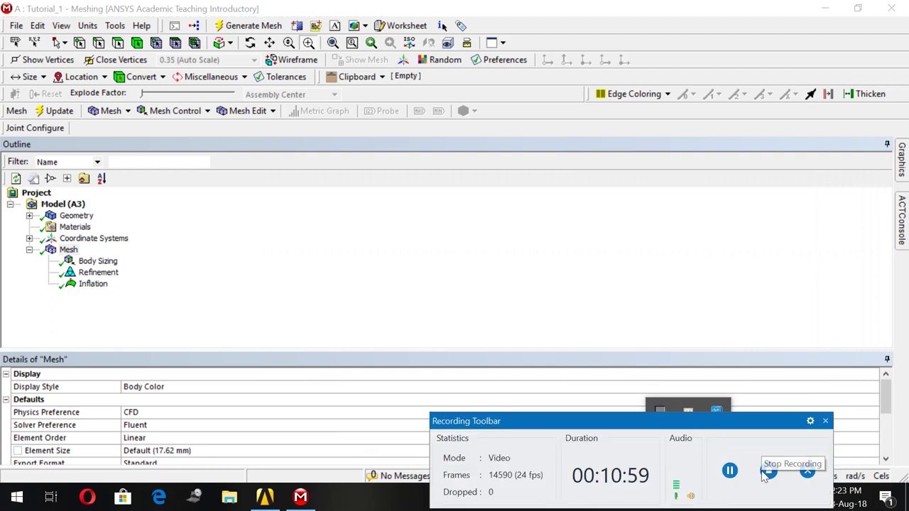